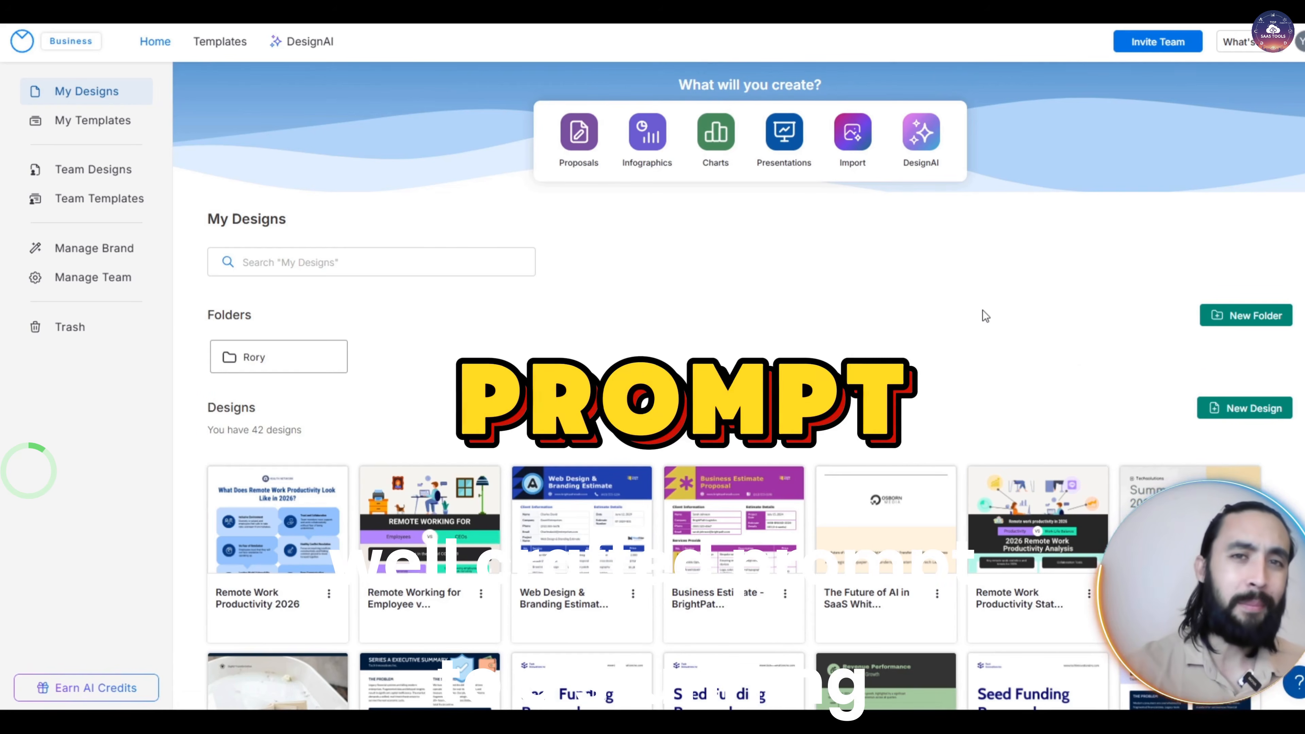
Step: Look through the existing designs in the My Designs collection
{"action": "scroll", "coordinate": [979, 311], "scroll_direction": "down", "scroll_amount": 5}
{"action": "scroll", "coordinate": [975, 306], "scroll_direction": "down", "scroll_amount": 1}
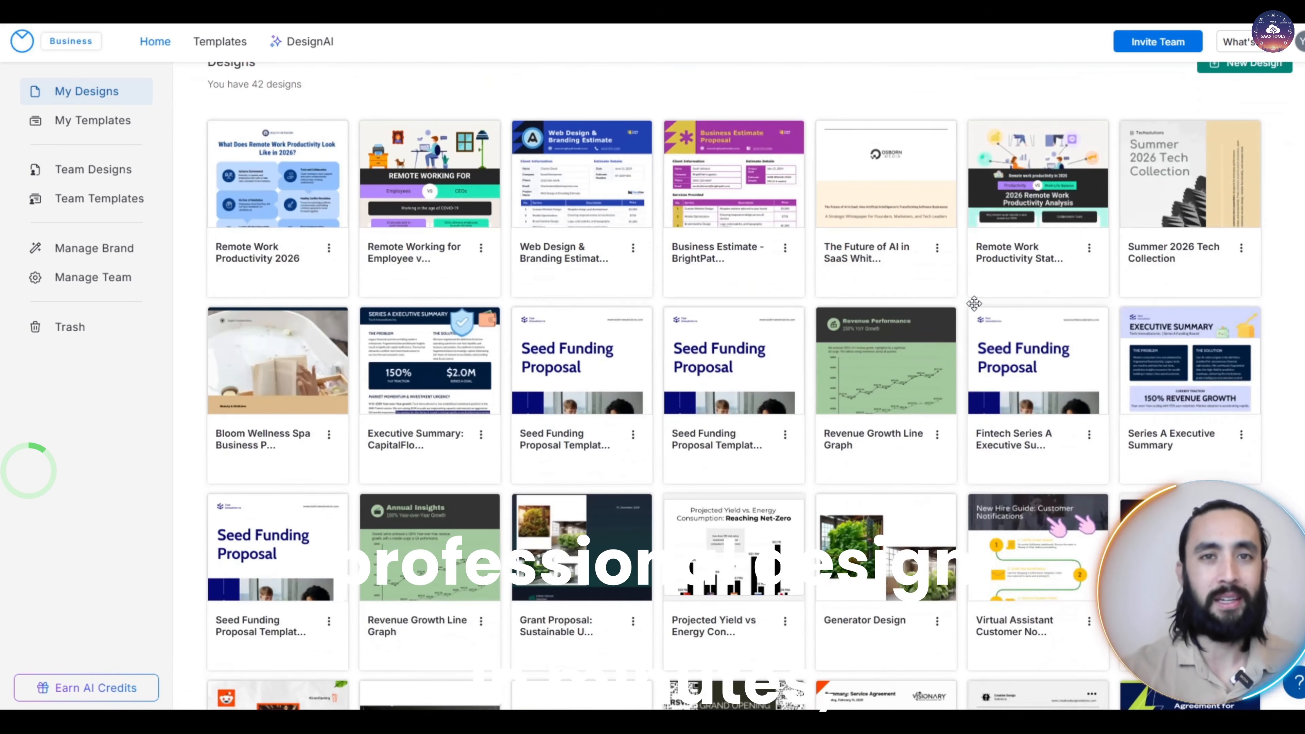
{"action": "scroll", "coordinate": [953, 309], "scroll_direction": "down", "scroll_amount": 1}
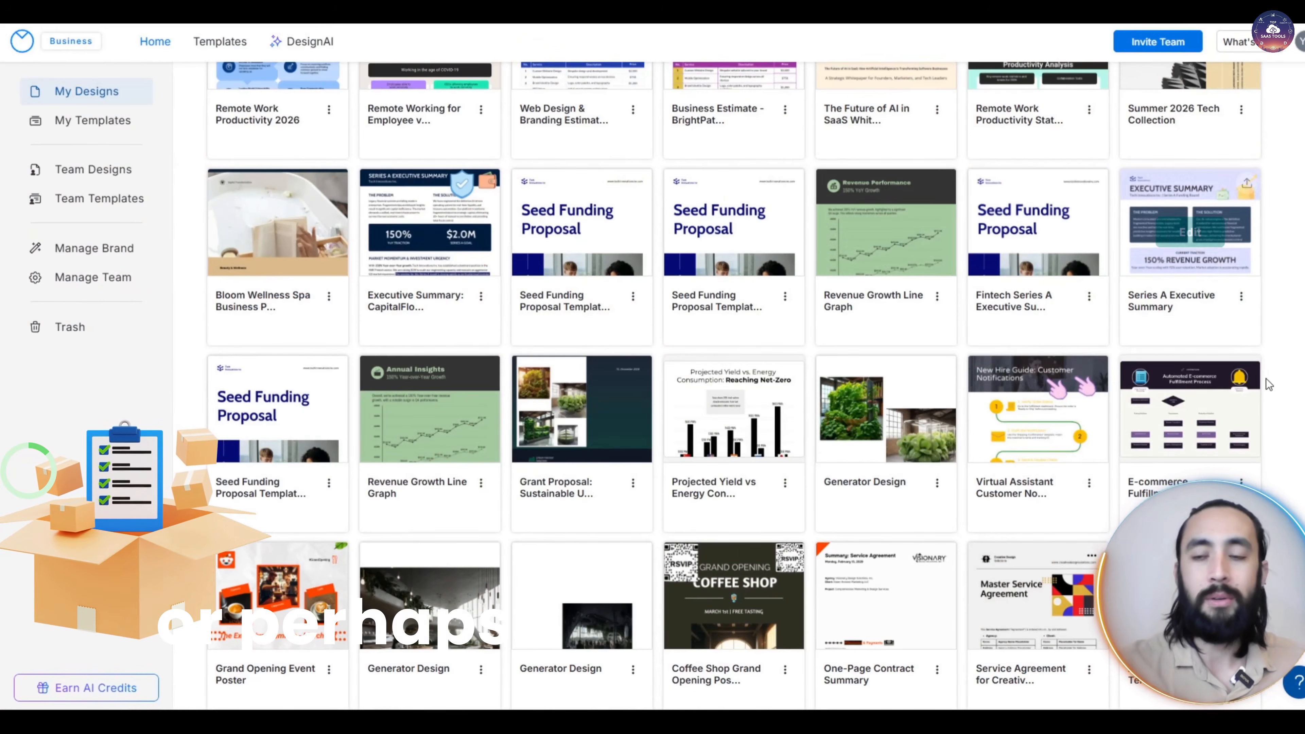
{"action": "scroll", "coordinate": [1295, 339], "scroll_direction": "down", "scroll_amount": 3}
{"action": "scroll", "coordinate": [1294, 340], "scroll_direction": "down", "scroll_amount": 2}
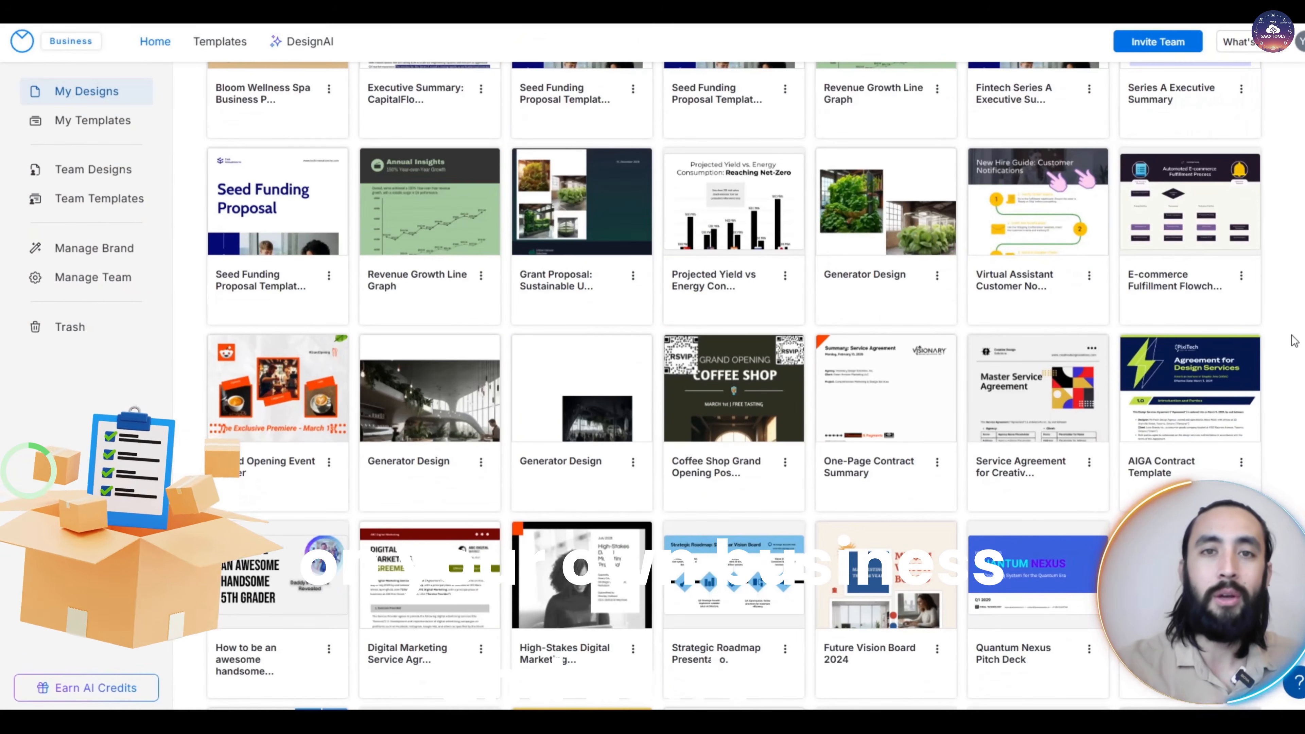
{"action": "scroll", "coordinate": [1285, 339], "scroll_direction": "down", "scroll_amount": 1}
{"action": "scroll", "coordinate": [1276, 326], "scroll_direction": "down", "scroll_amount": 4}
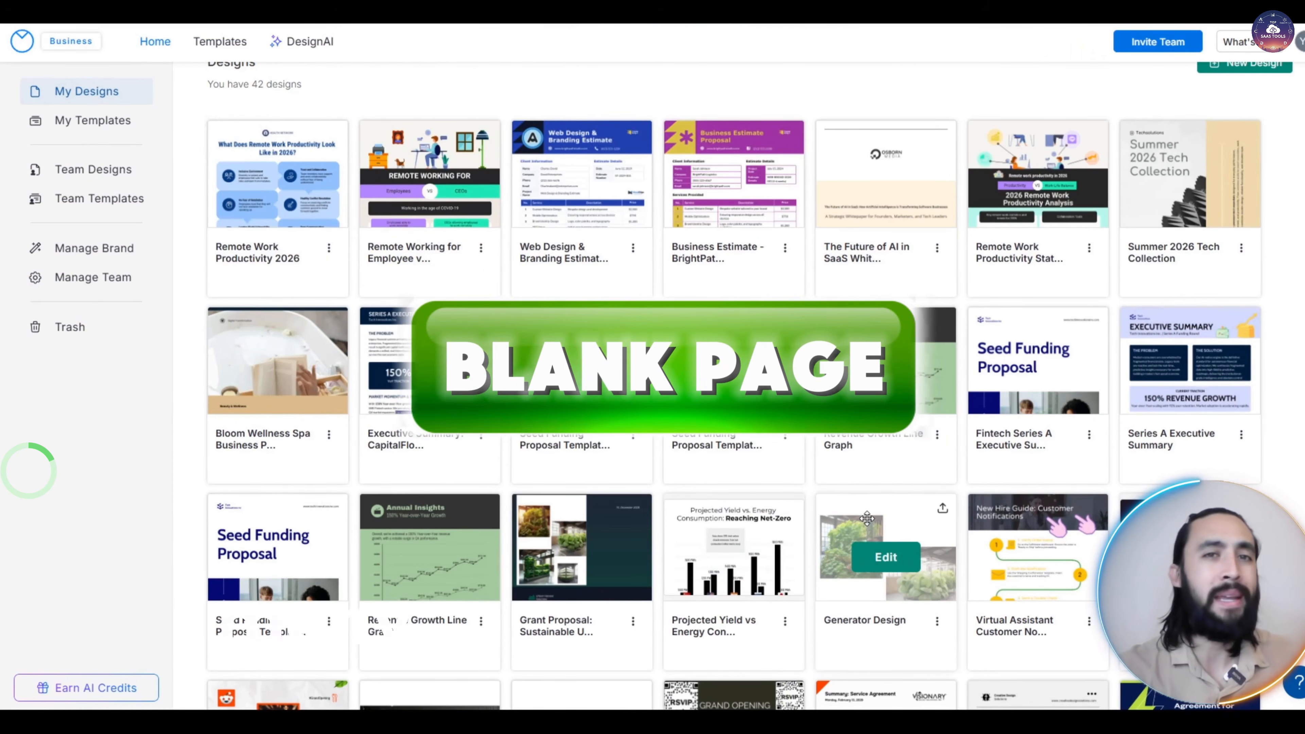
{"action": "scroll", "coordinate": [866, 518], "scroll_direction": "down", "scroll_amount": 2}
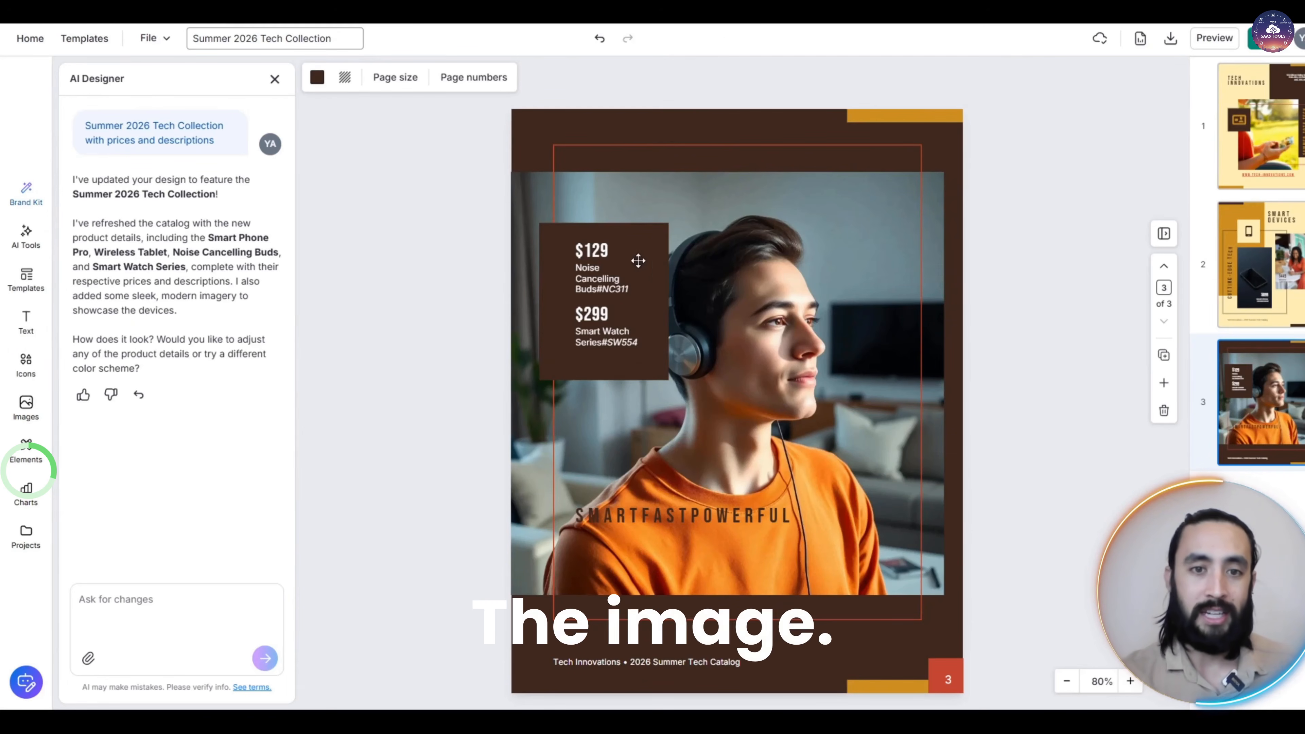
Step: Review the three pages of the Summer 2026 Tech Collection catalog and the AI Designer's follow-up question about product details and colors
{"action": "left_click", "coordinate": [1261, 264]}
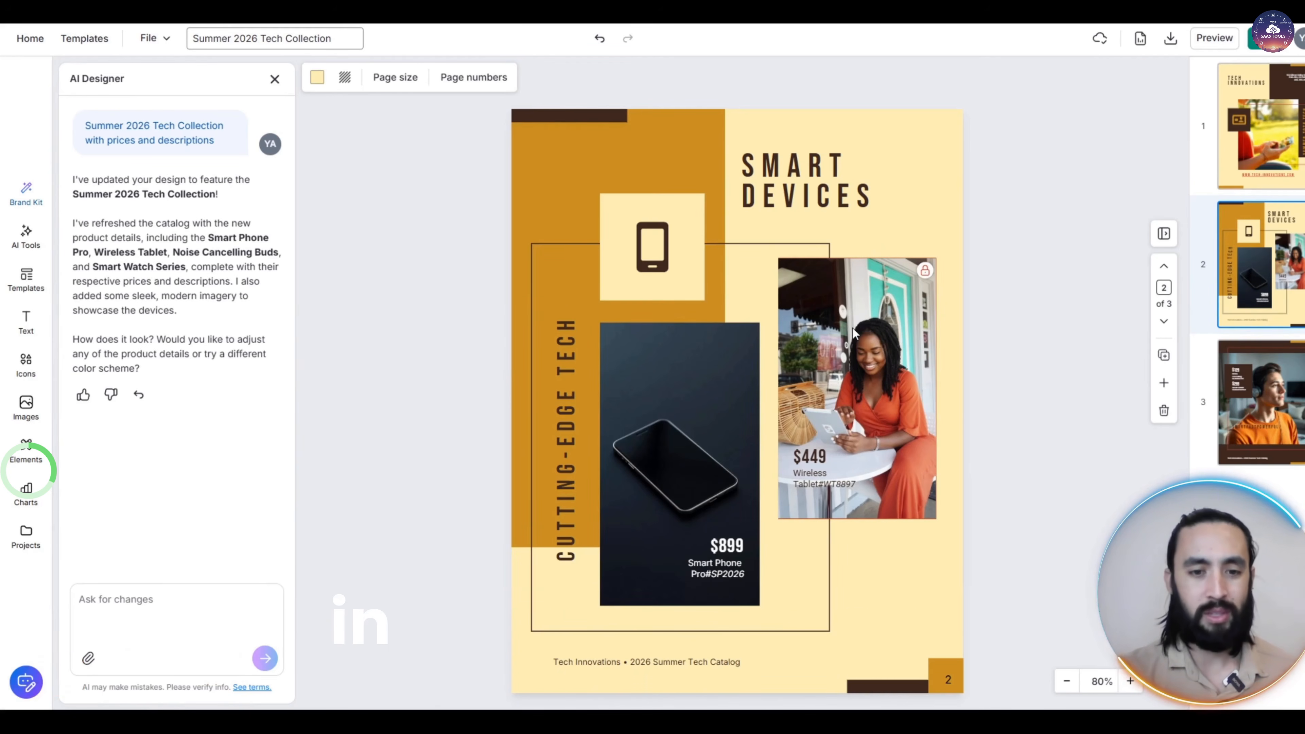
{"action": "left_click", "coordinate": [1259, 126]}
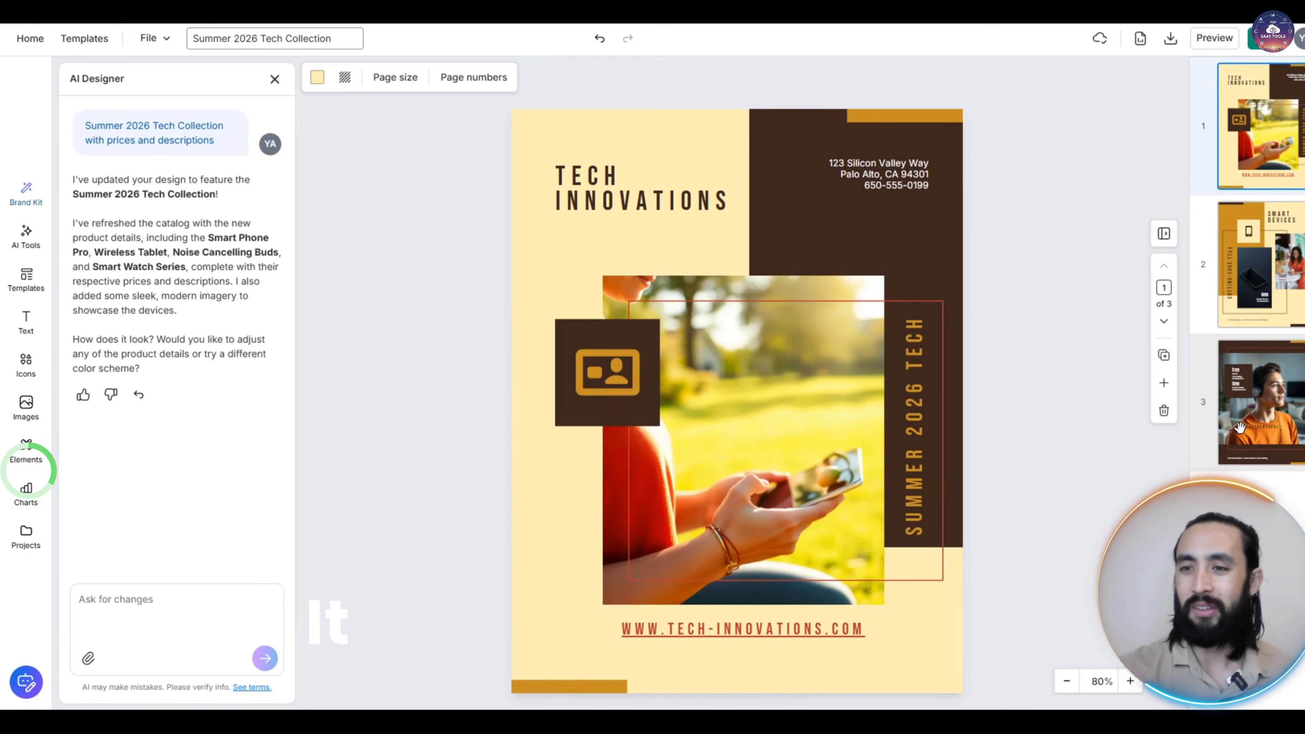
{"action": "left_click", "coordinate": [1272, 413]}
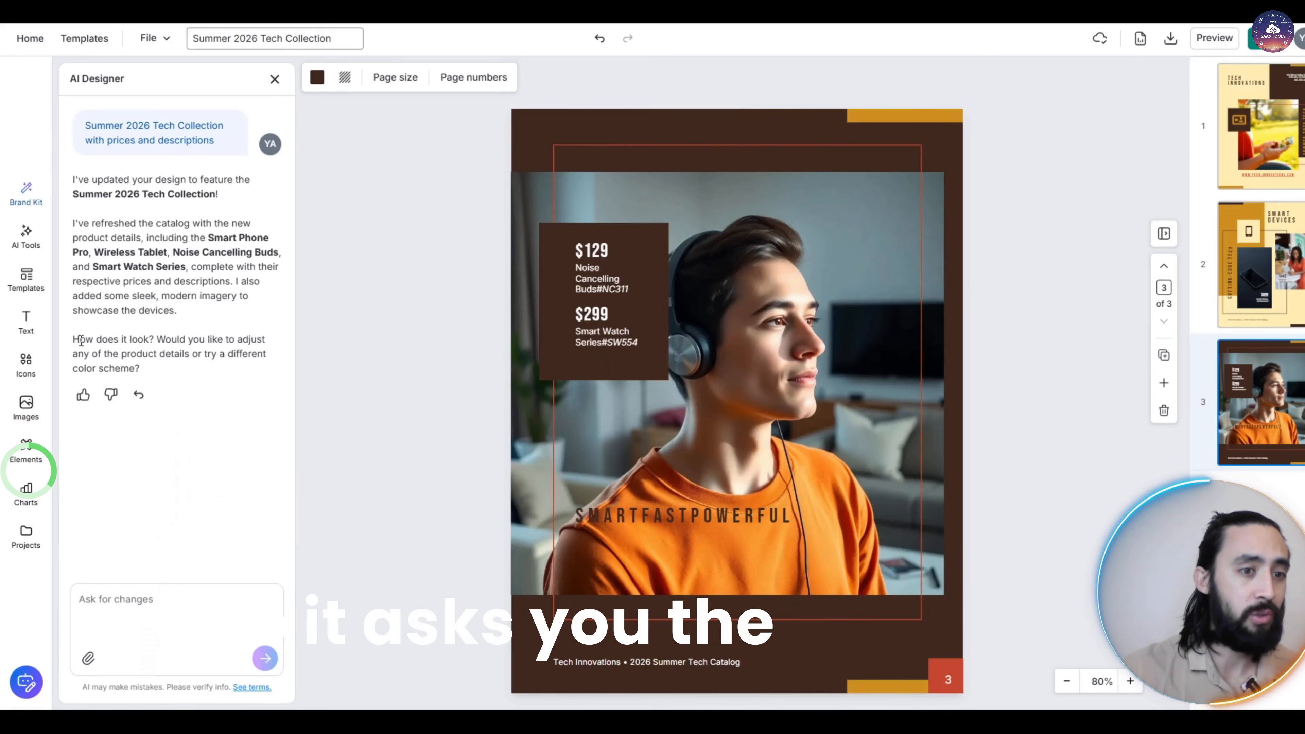
{"action": "left_click_drag", "start_coordinate": [224, 353], "coordinate": [140, 368]}
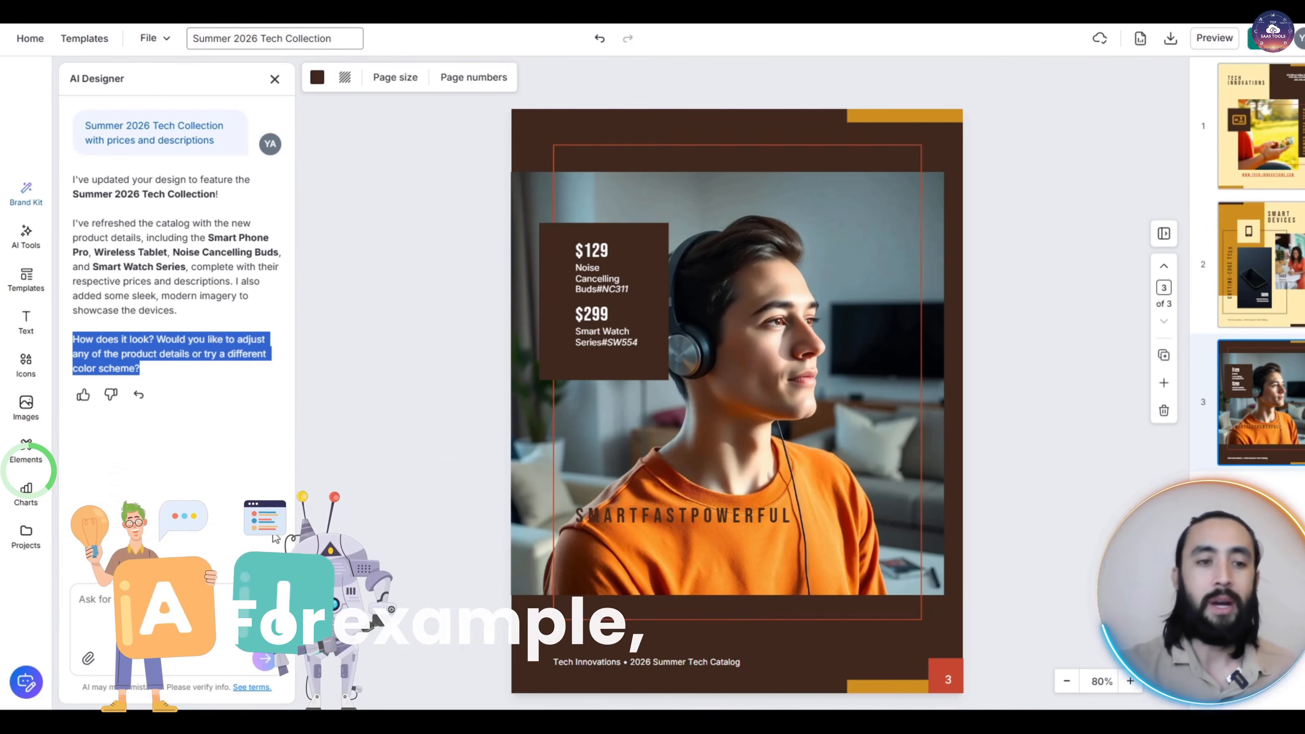
Step: Ask the AI Designer for more blue and yellow focused background colors with a beach vibe, and apply the suggested orange, light-blue, peach and aqua palette
{"action": "left_click", "coordinate": [231, 600]}
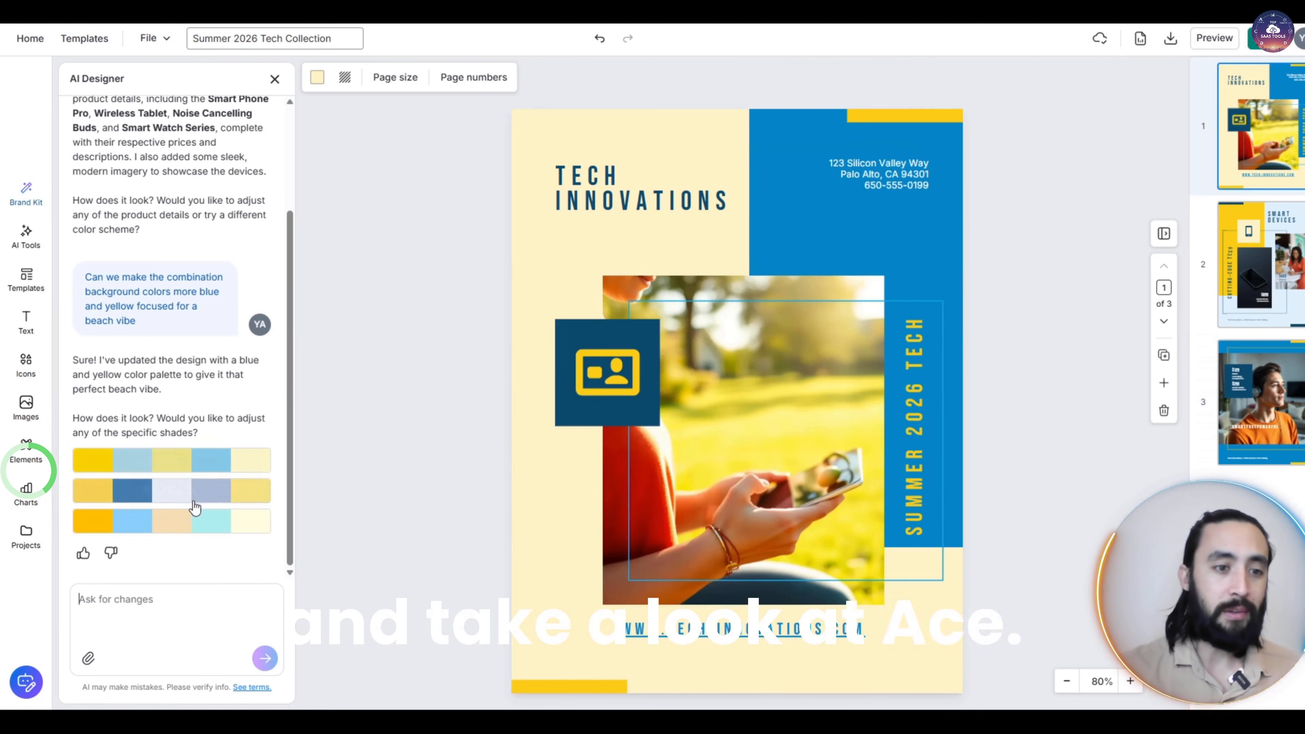
{"action": "mouse_move", "coordinate": [182, 467]}
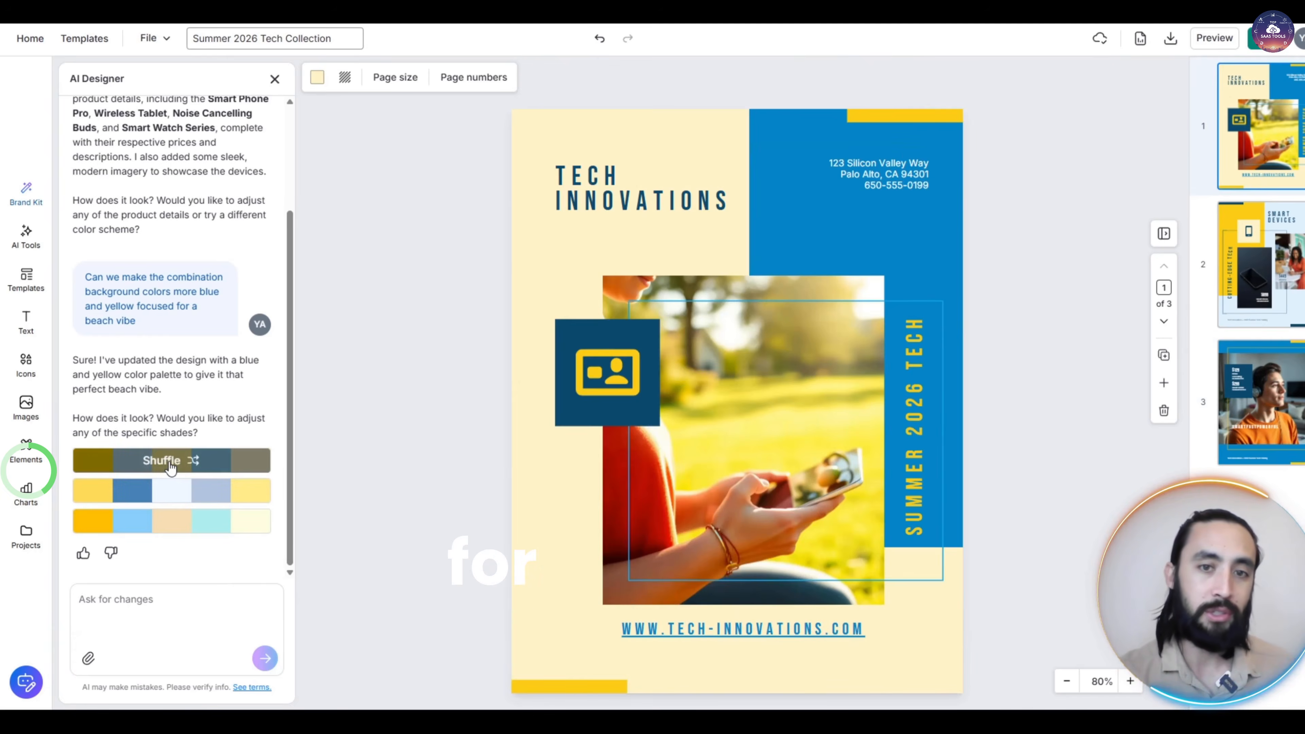
{"action": "left_click", "coordinate": [171, 466]}
{"action": "left_click", "coordinate": [171, 465]}
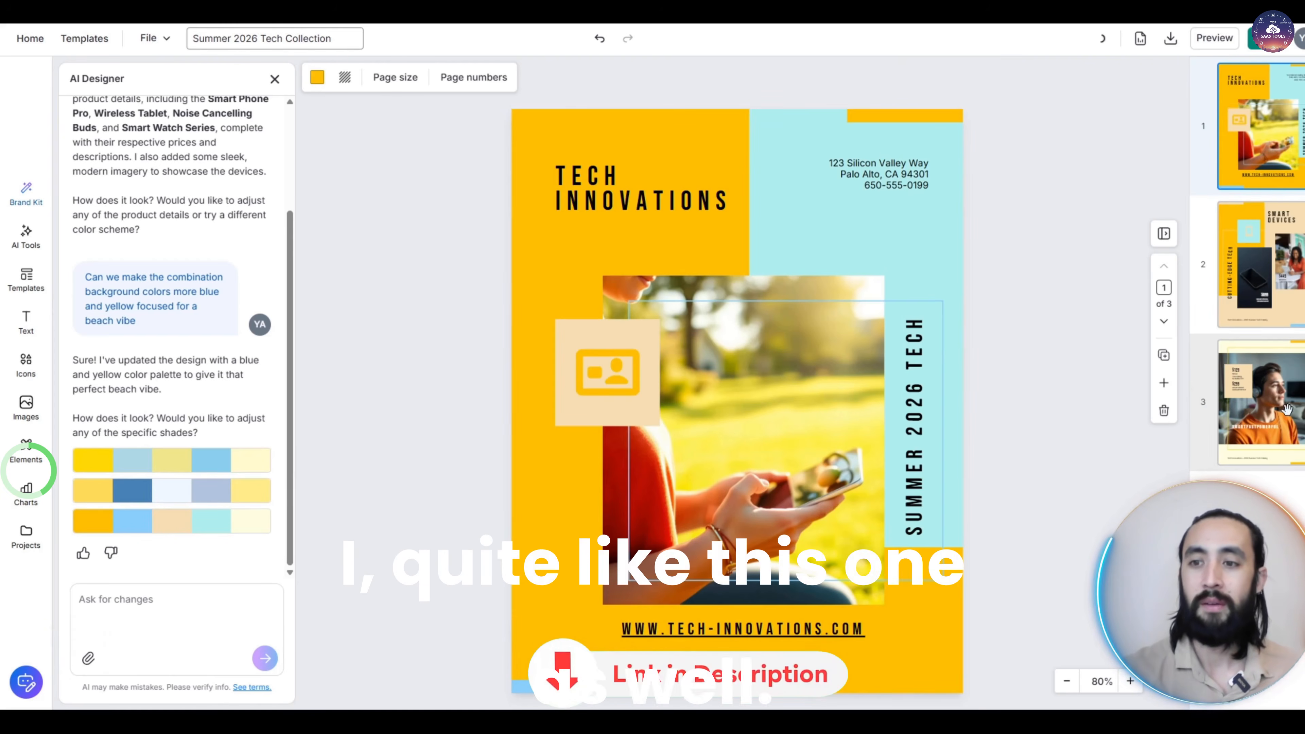
Step: Review the recolored catalog on pages 3, 2 and 1
{"action": "left_click", "coordinate": [1279, 414]}
{"action": "left_click", "coordinate": [1289, 259]}
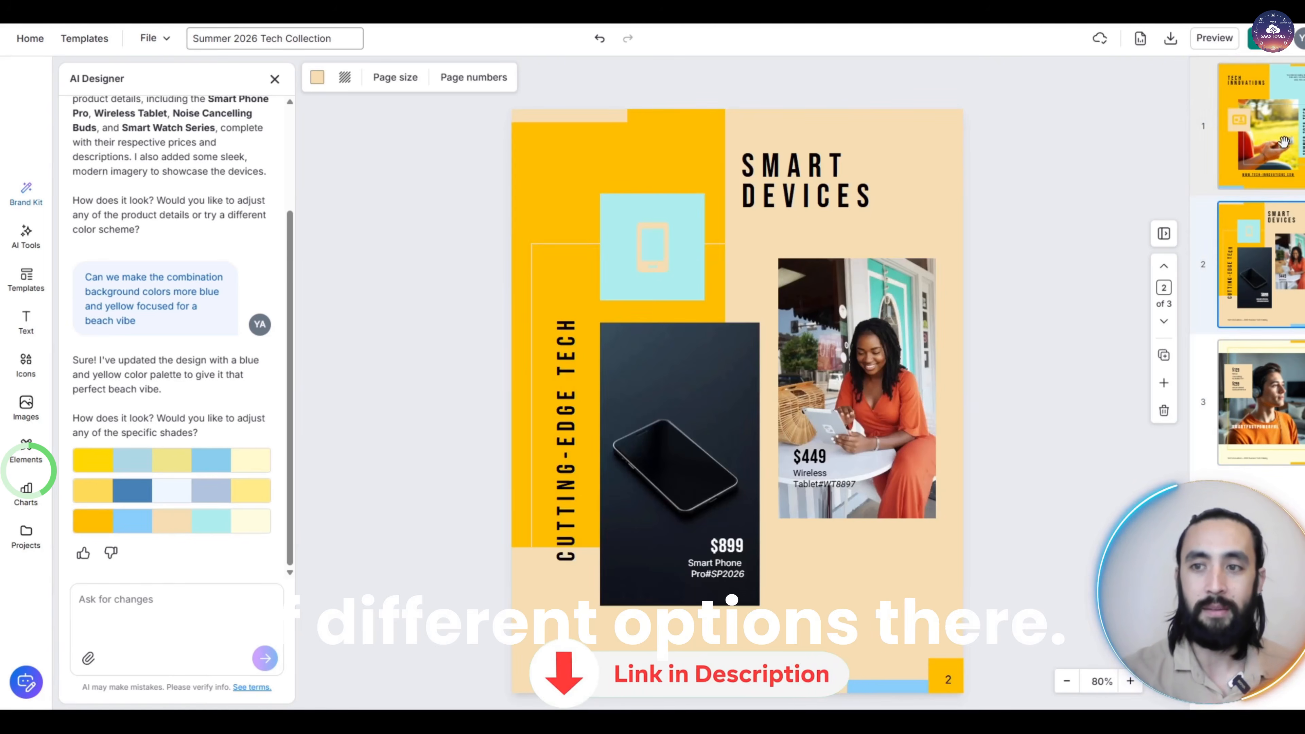
{"action": "left_click", "coordinate": [1278, 143]}
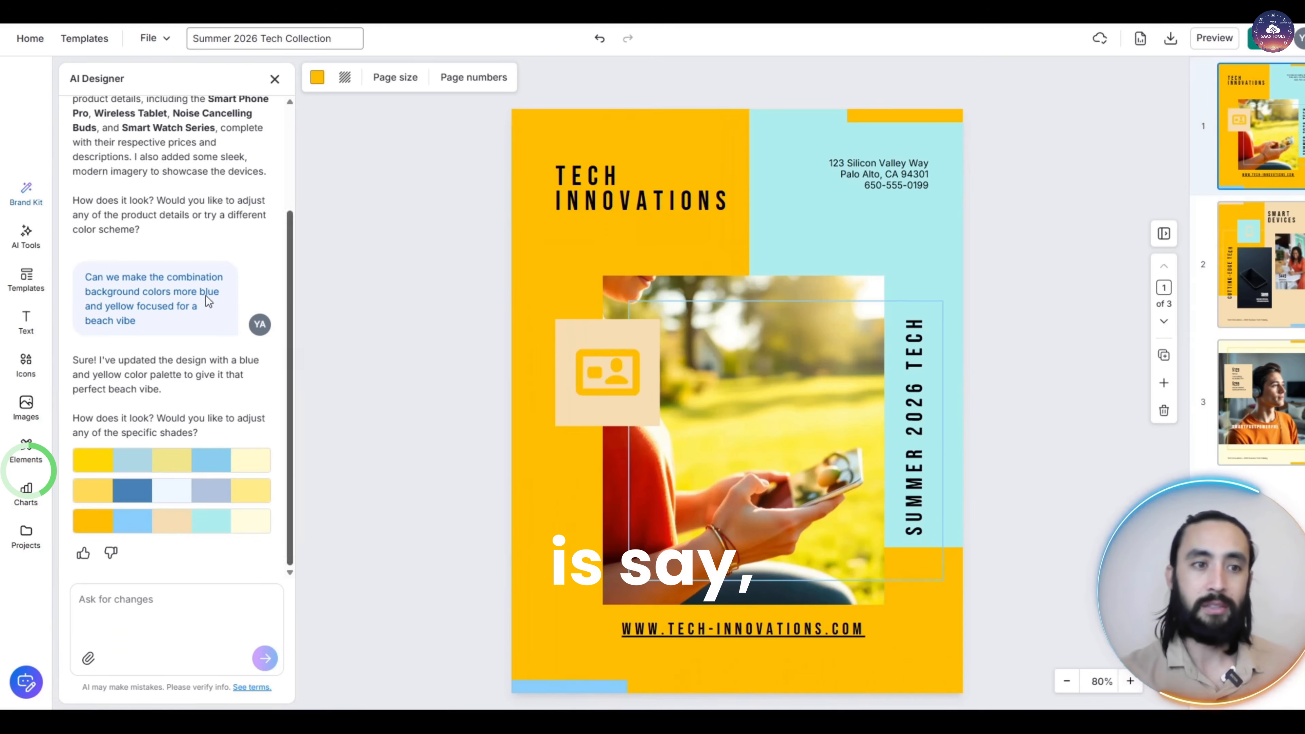
Step: Add a Heading 1 text box below the Tech Innovations title on the cover, reading SUMMER VIBE 2026
{"action": "left_click", "coordinate": [30, 321]}
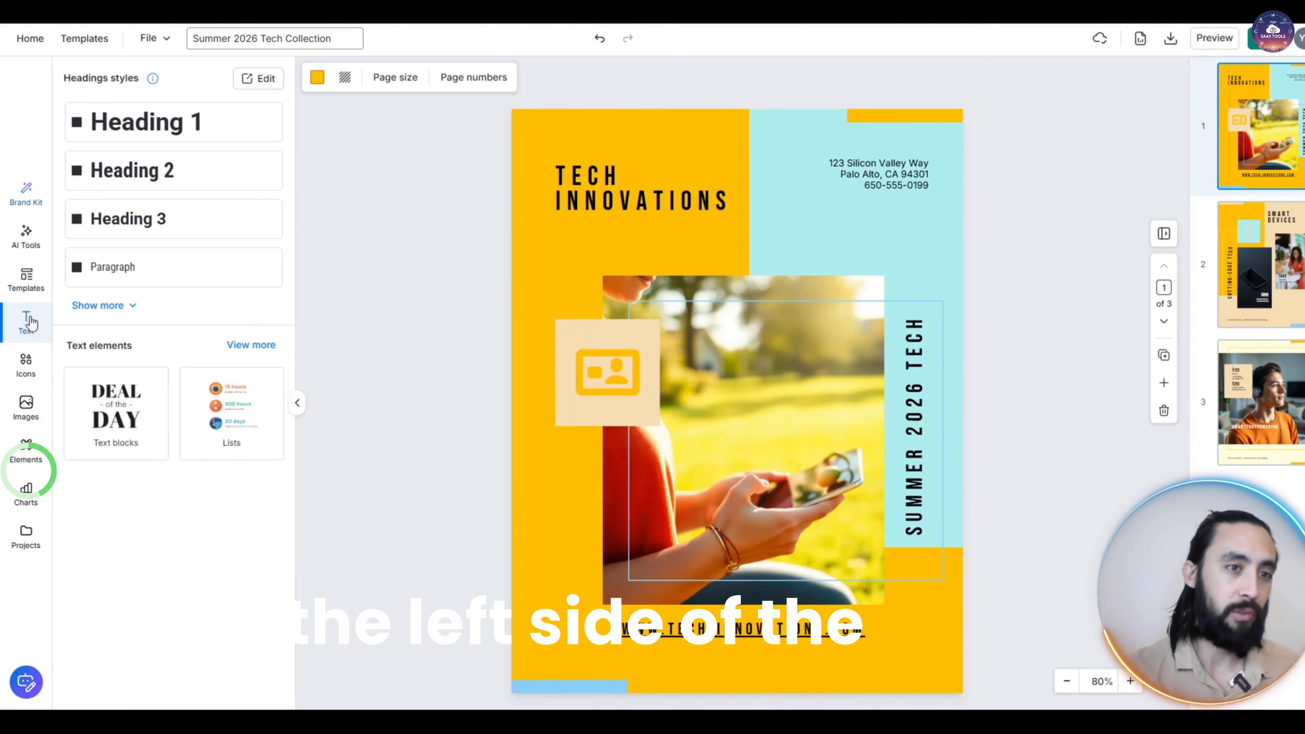
{"action": "left_click", "coordinate": [173, 124]}
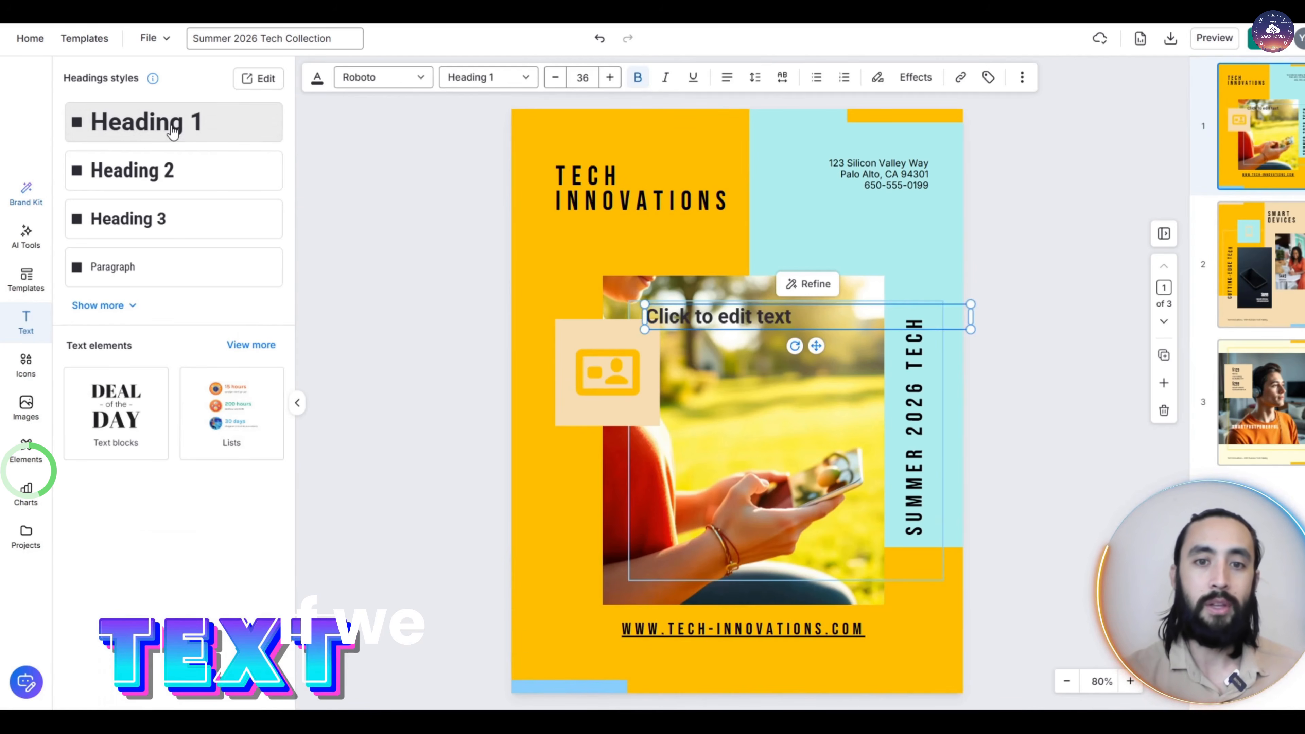
{"action": "mouse_move", "coordinate": [826, 225]}
{"action": "left_mouse_down"}
{"action": "mouse_move", "coordinate": [750, 232]}
{"action": "mouse_move", "coordinate": [774, 160]}
{"action": "mouse_move", "coordinate": [829, 236]}
{"action": "left_mouse_up"}
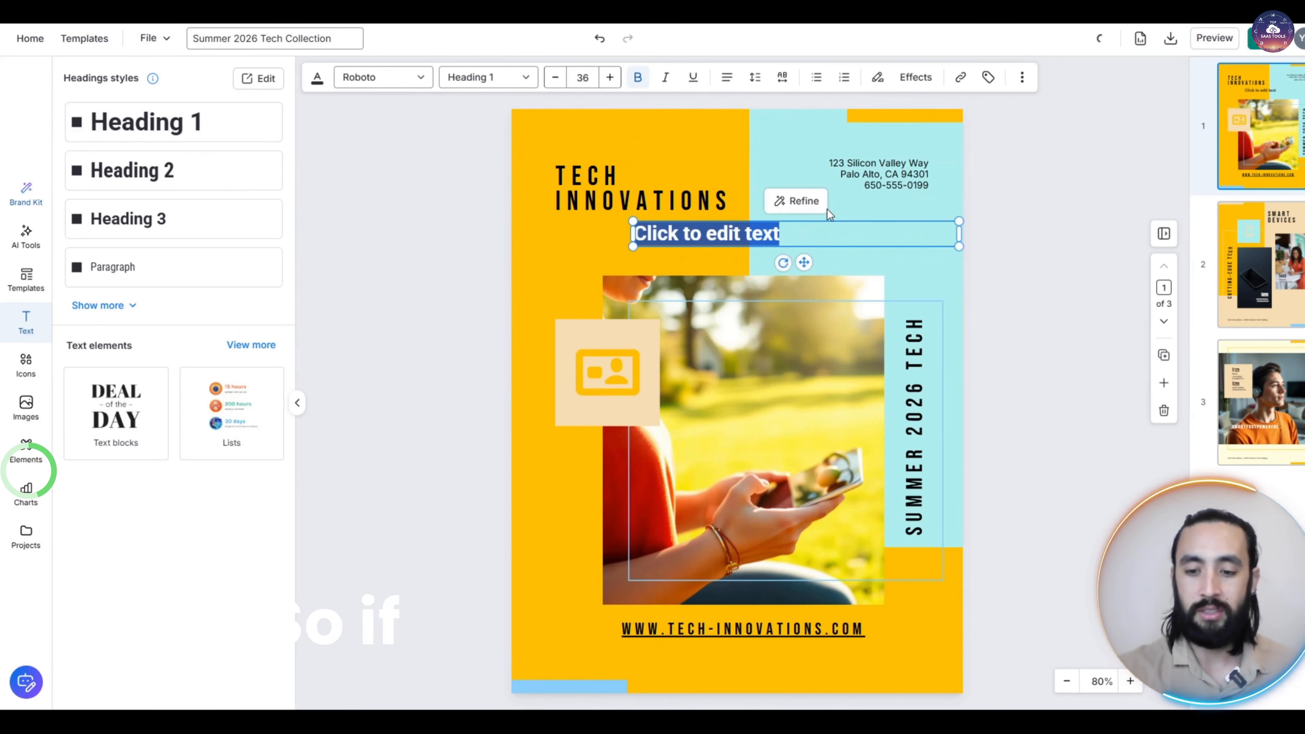
{"action": "key", "text": "BackSpace"}
{"action": "type", "text": "SUMMER"}
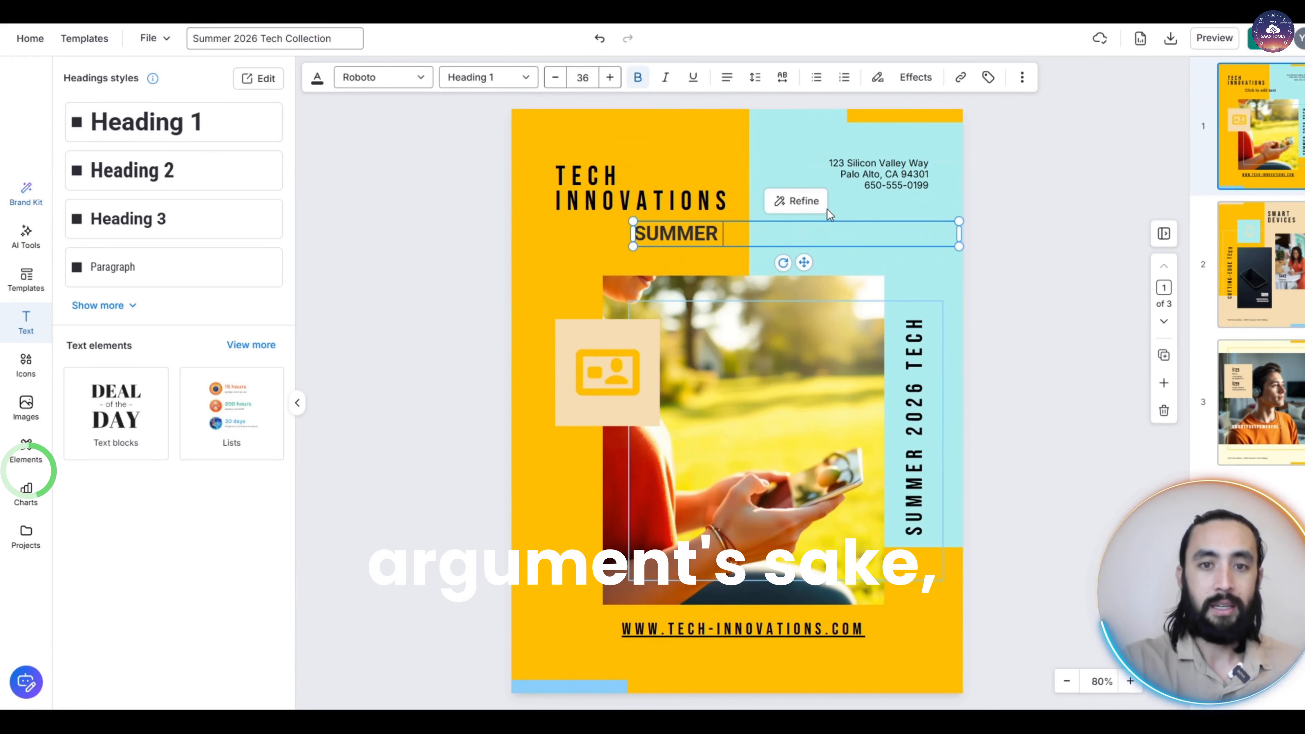
{"action": "type", "text": " VIBE 202"}
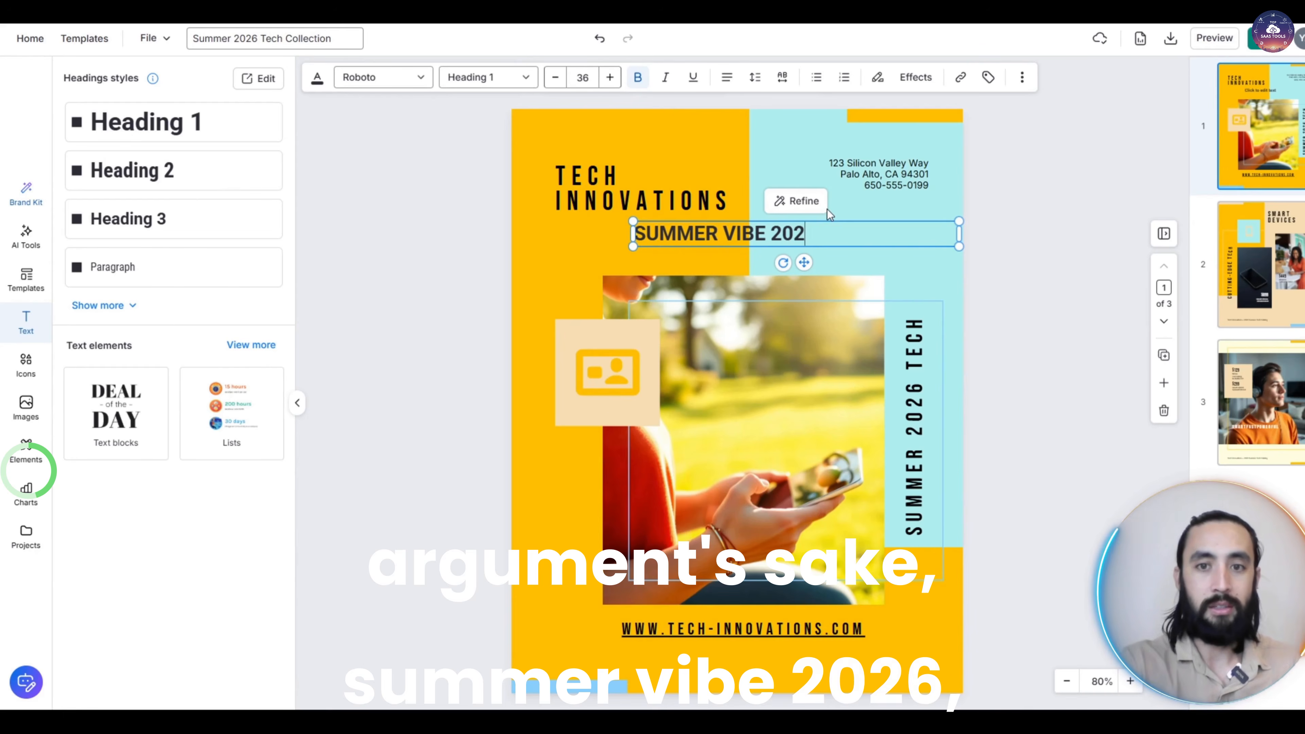
{"action": "type", "text": "6"}
Step: Enlarge the SUMMER VIBE 2026 heading and position it across the cover just above the photo
{"action": "left_click_drag", "start_coordinate": [633, 221], "coordinate": [403, 204]}
{"action": "left_click_drag", "start_coordinate": [739, 226], "coordinate": [922, 244]}
{"action": "left_click", "coordinate": [1019, 411]}
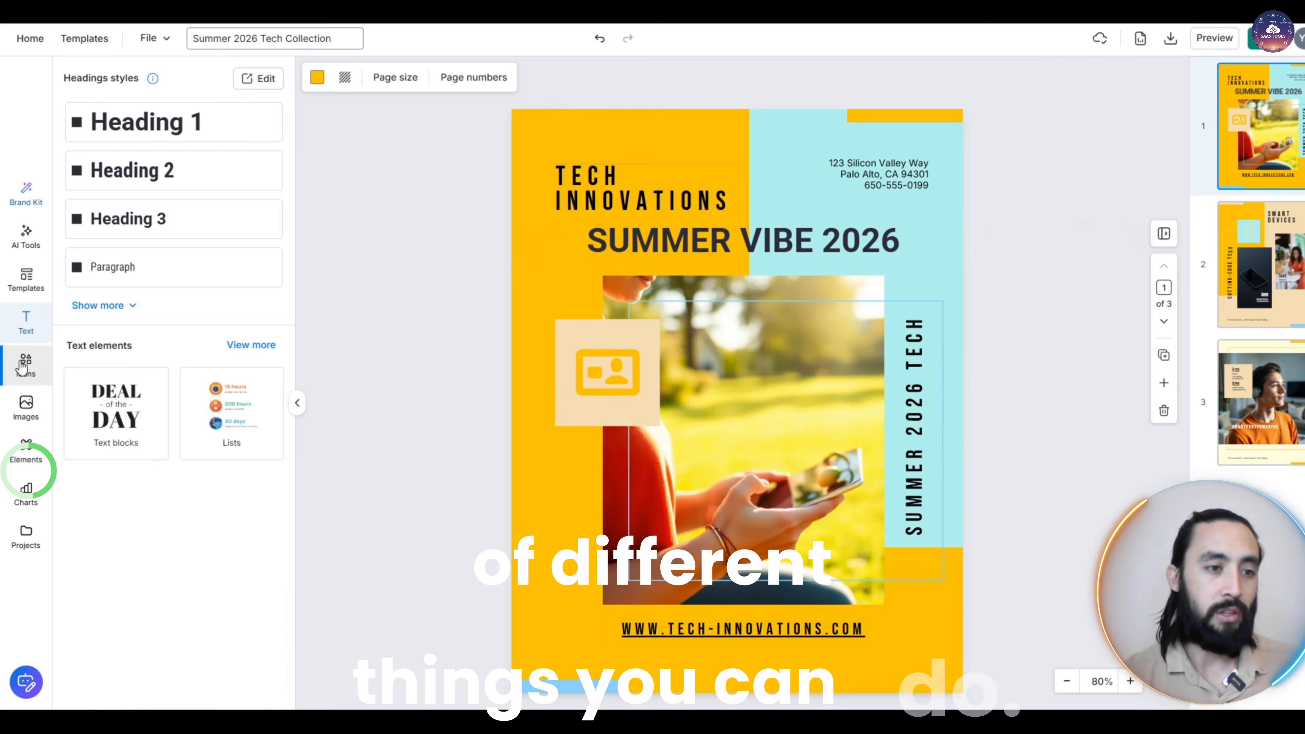
Step: Browse the available icons and place the uploaded wallet image in the cover's lower-left corner
{"action": "left_click", "coordinate": [21, 371]}
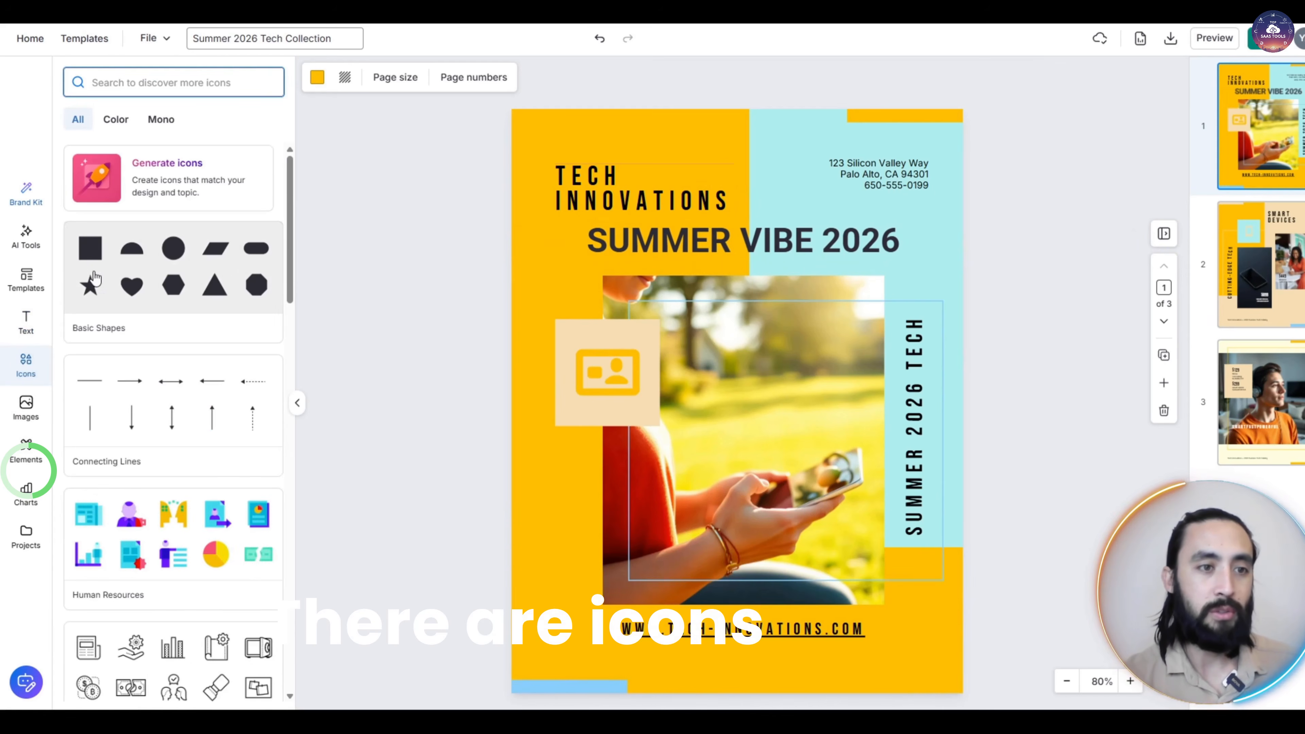
{"action": "left_click", "coordinate": [25, 406]}
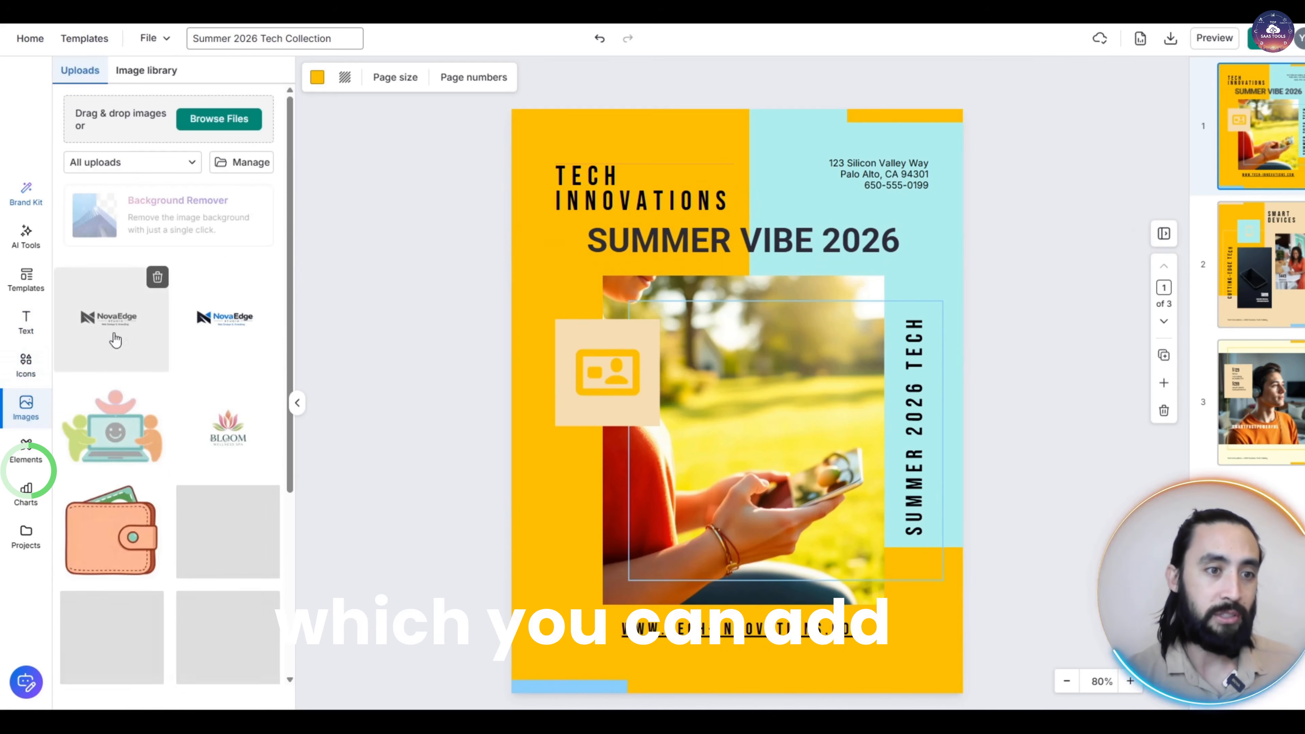
{"action": "left_click", "coordinate": [111, 536]}
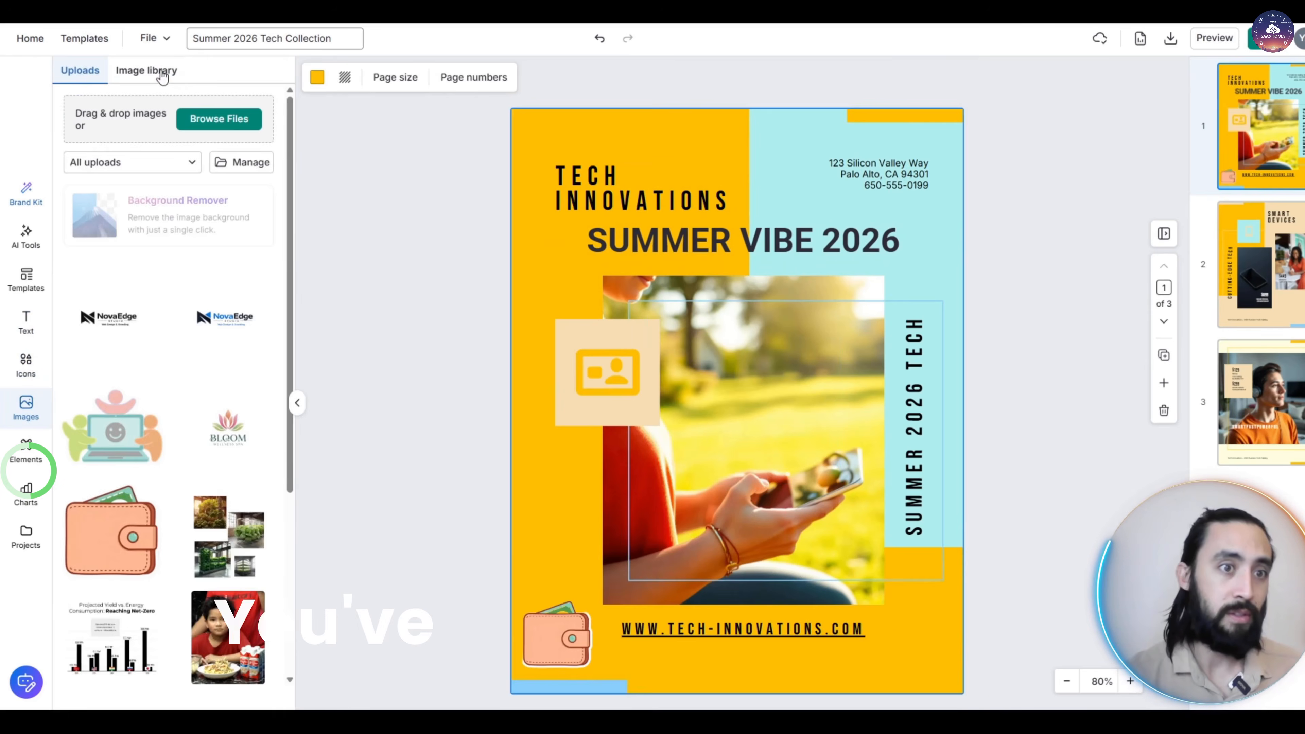
Step: Look through the stock image library and the available design elements
{"action": "left_click", "coordinate": [159, 72]}
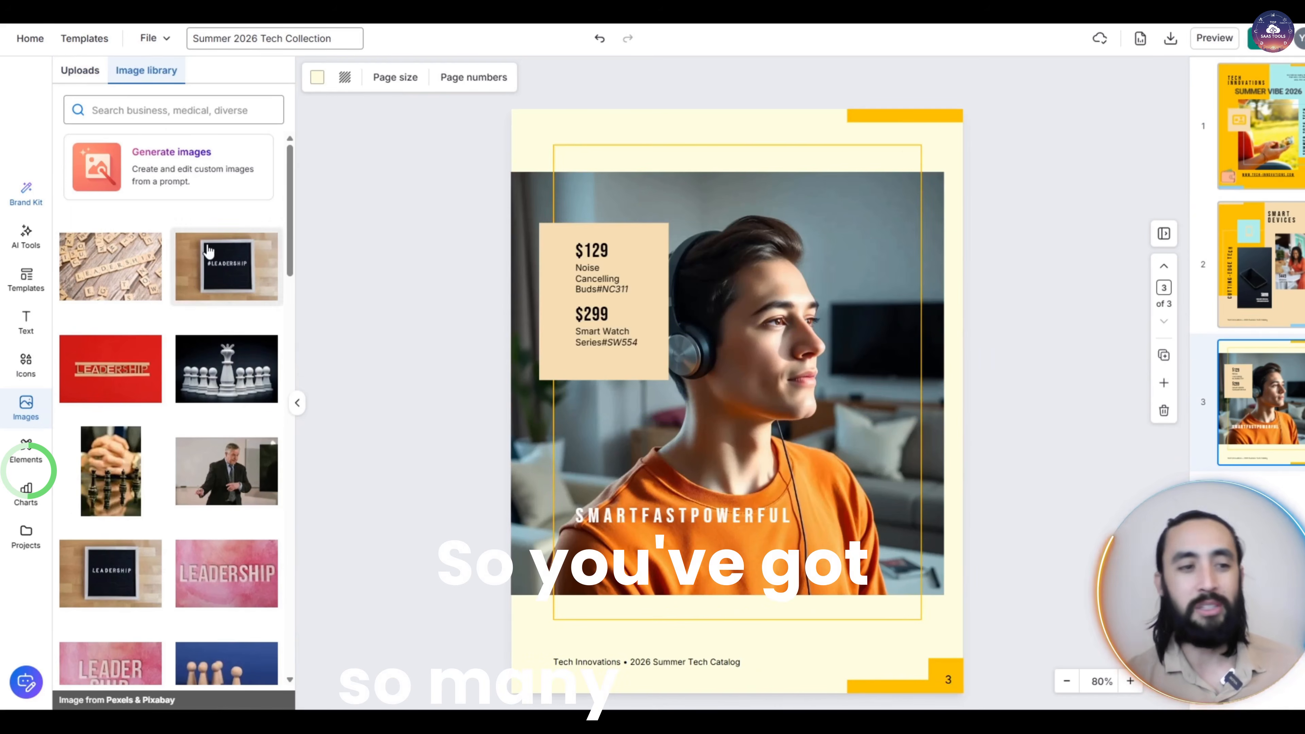
{"action": "left_click", "coordinate": [27, 455]}
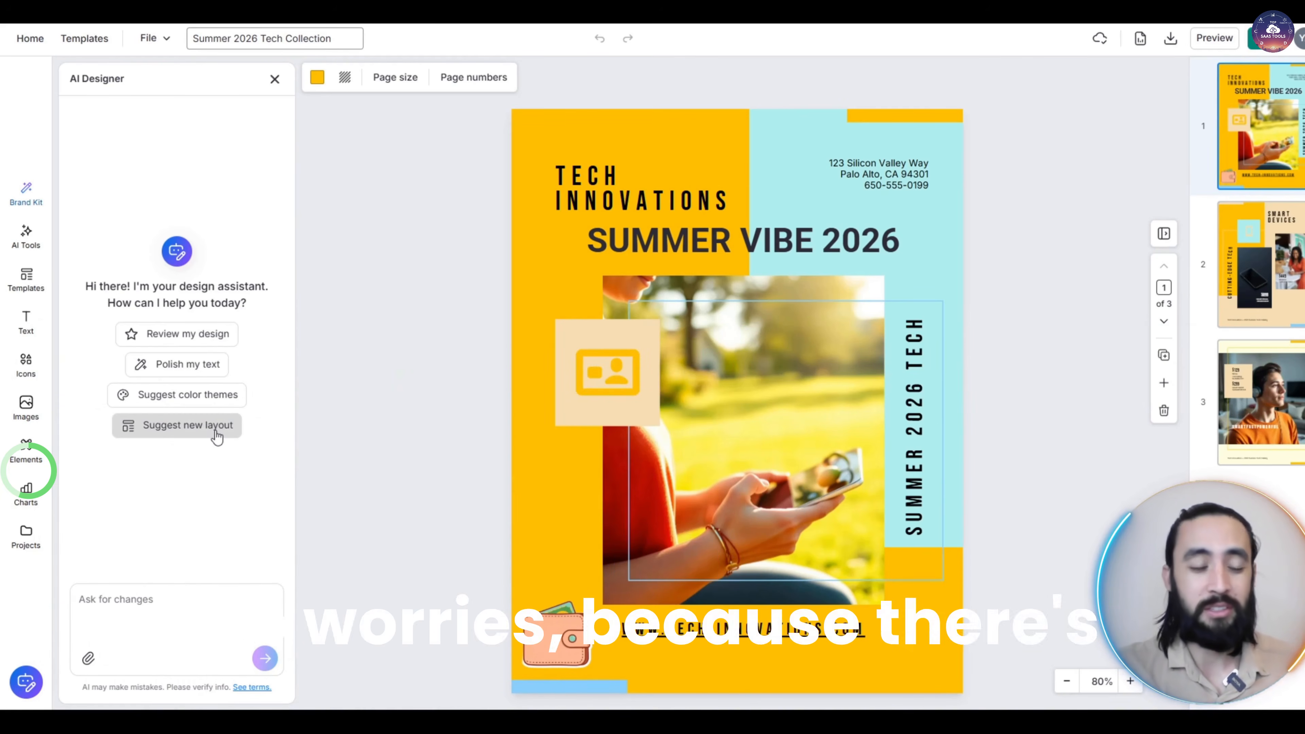
Step: Have the AI Designer suggest new layouts and apply the catalog content to the Innovative Product Showcase design
{"action": "left_click", "coordinate": [217, 435]}
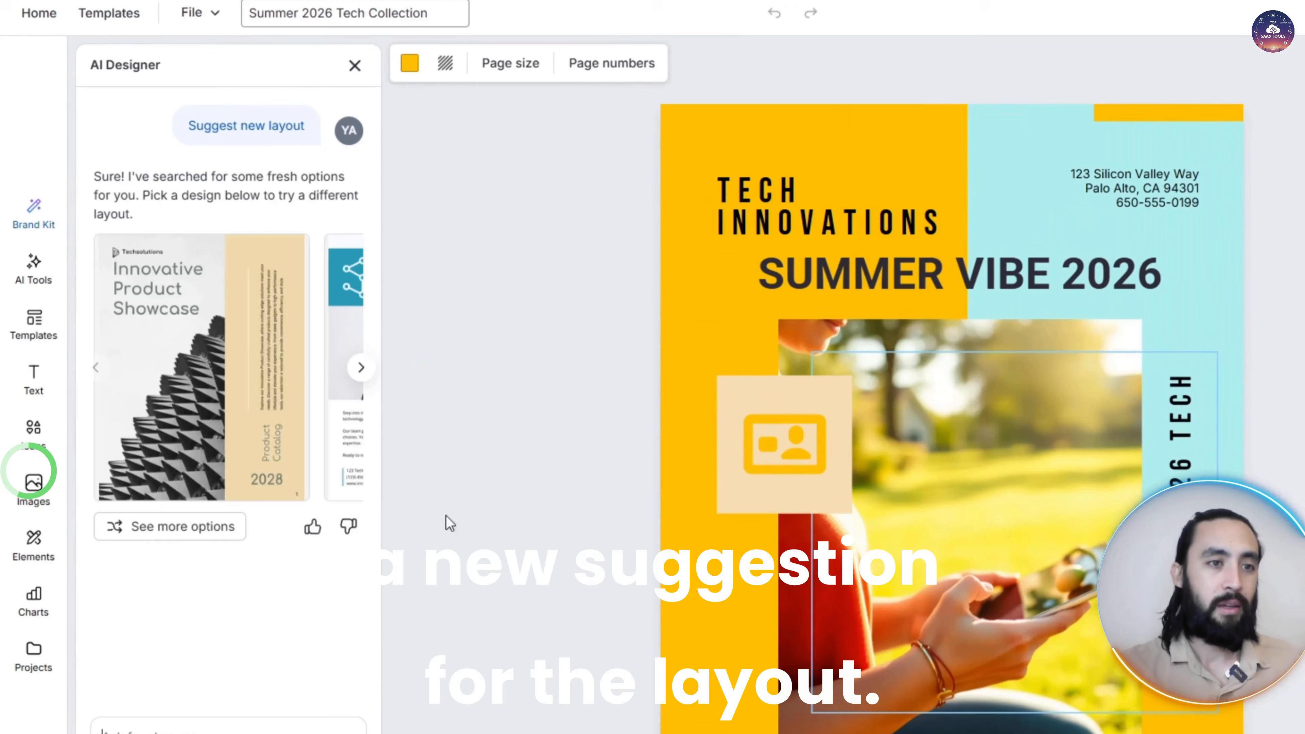
{"action": "left_click", "coordinate": [362, 369]}
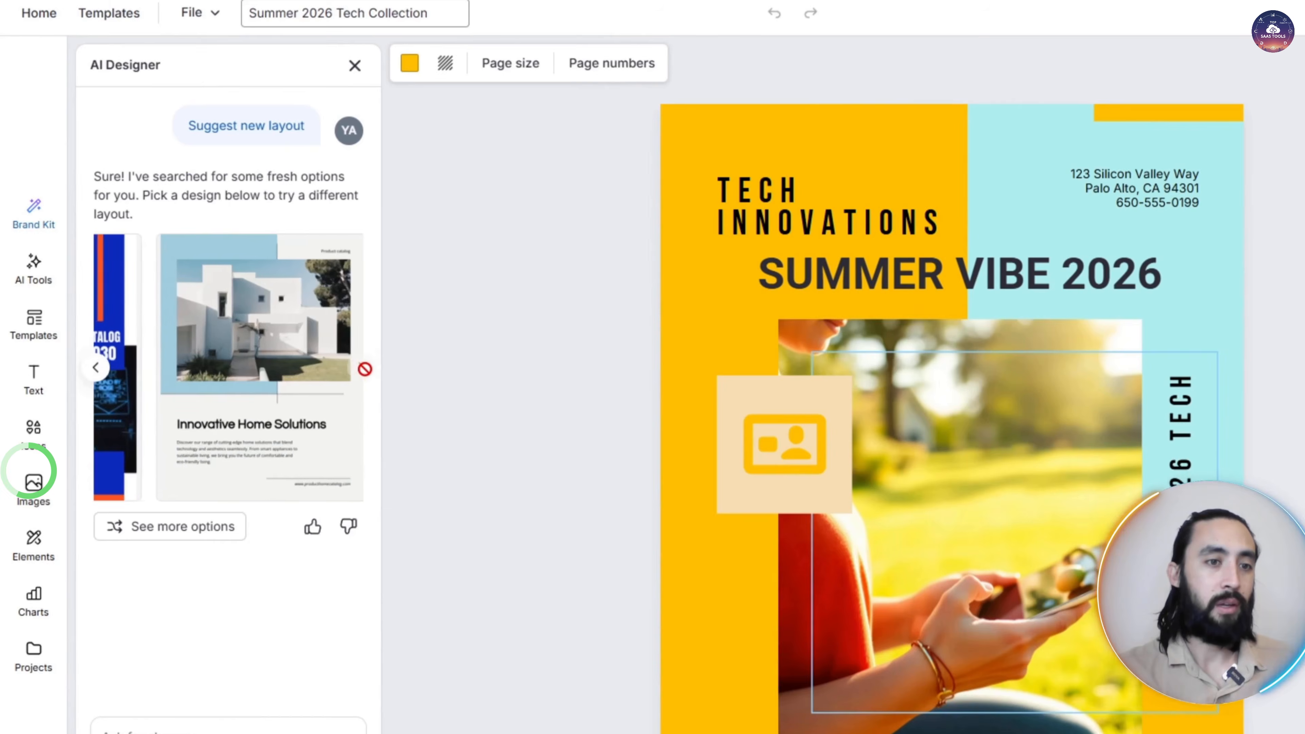
{"action": "left_click", "coordinate": [213, 343]}
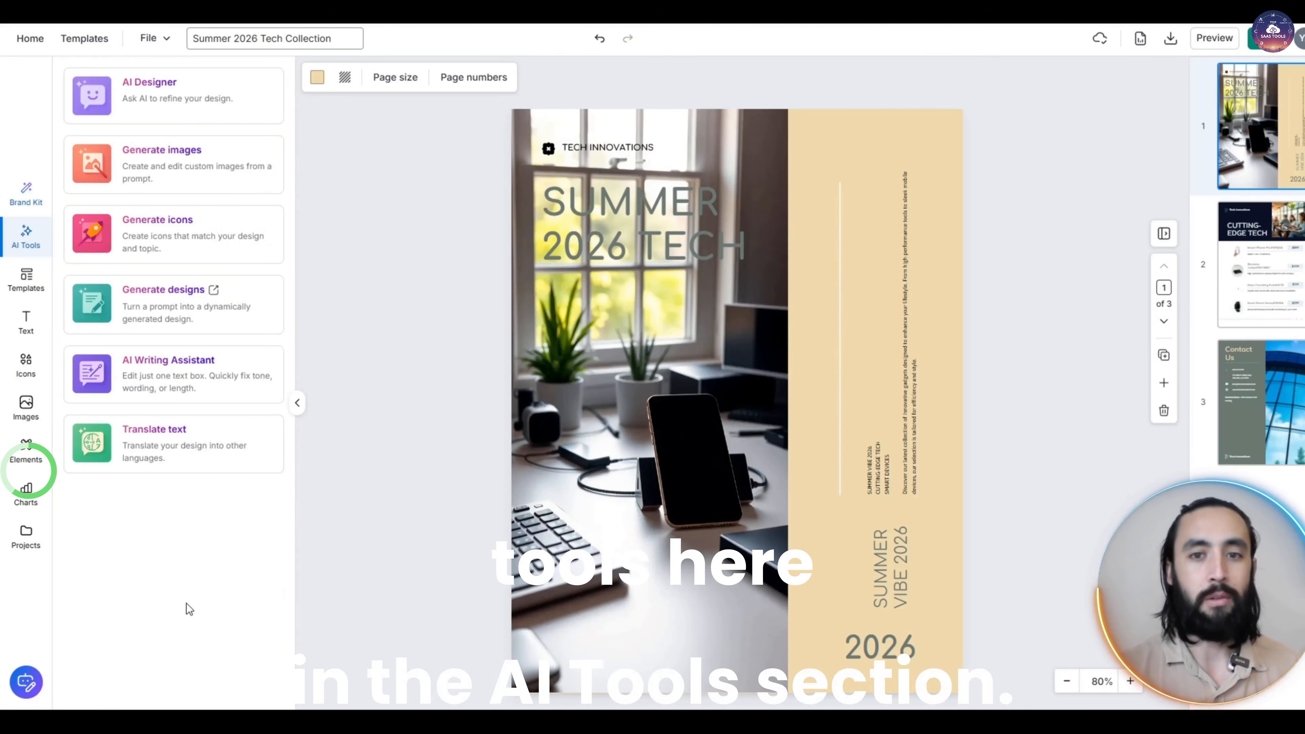
Step: On page 2, have the AI Writing Assistant elaborate the Smart Phone Pro description, SMART FAST POWERFUL
{"action": "left_click", "coordinate": [1253, 251]}
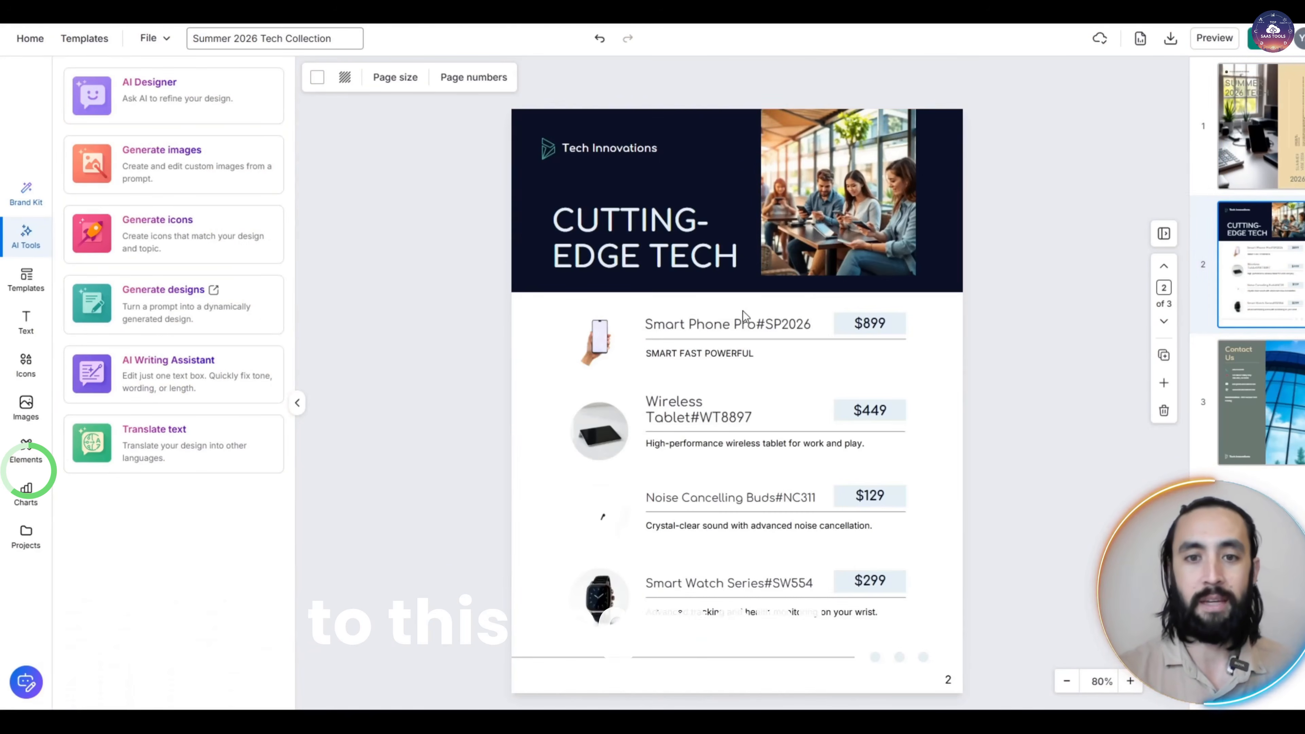
{"action": "left_click", "coordinate": [715, 354]}
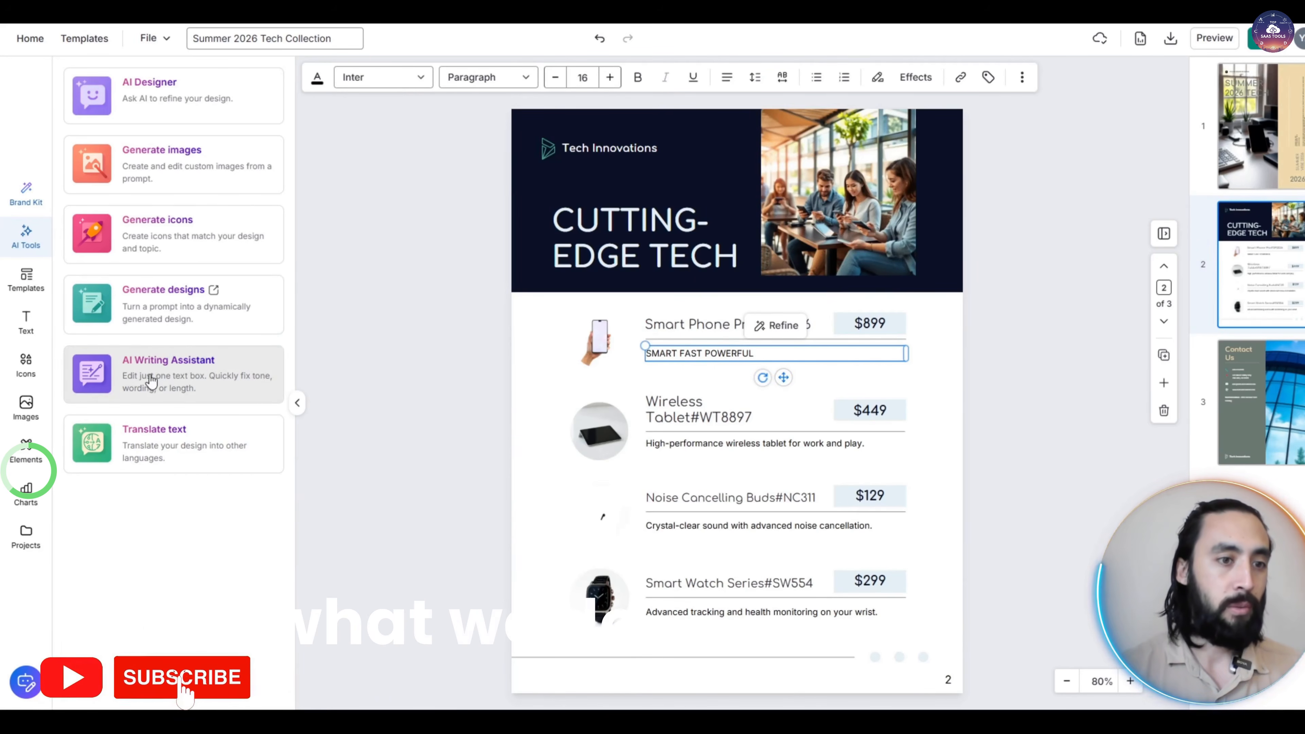
{"action": "left_click", "coordinate": [229, 376]}
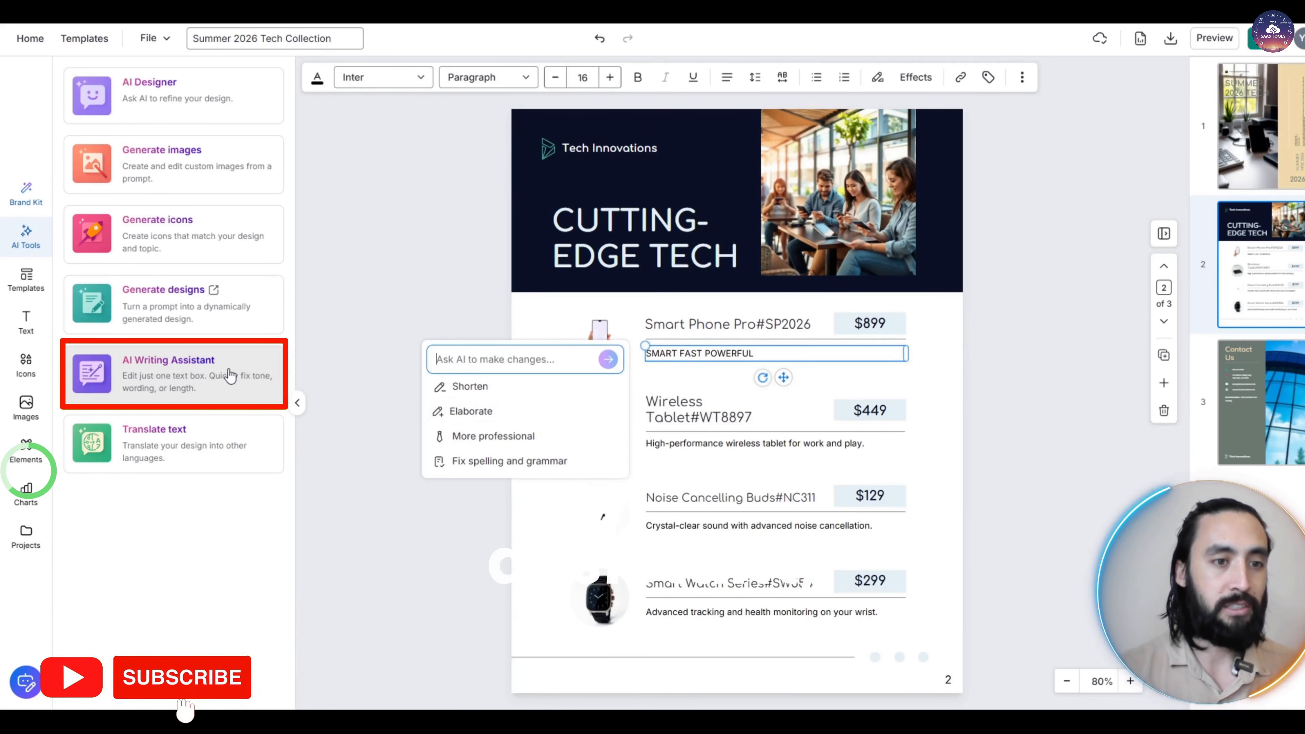
{"action": "left_click", "coordinate": [524, 417]}
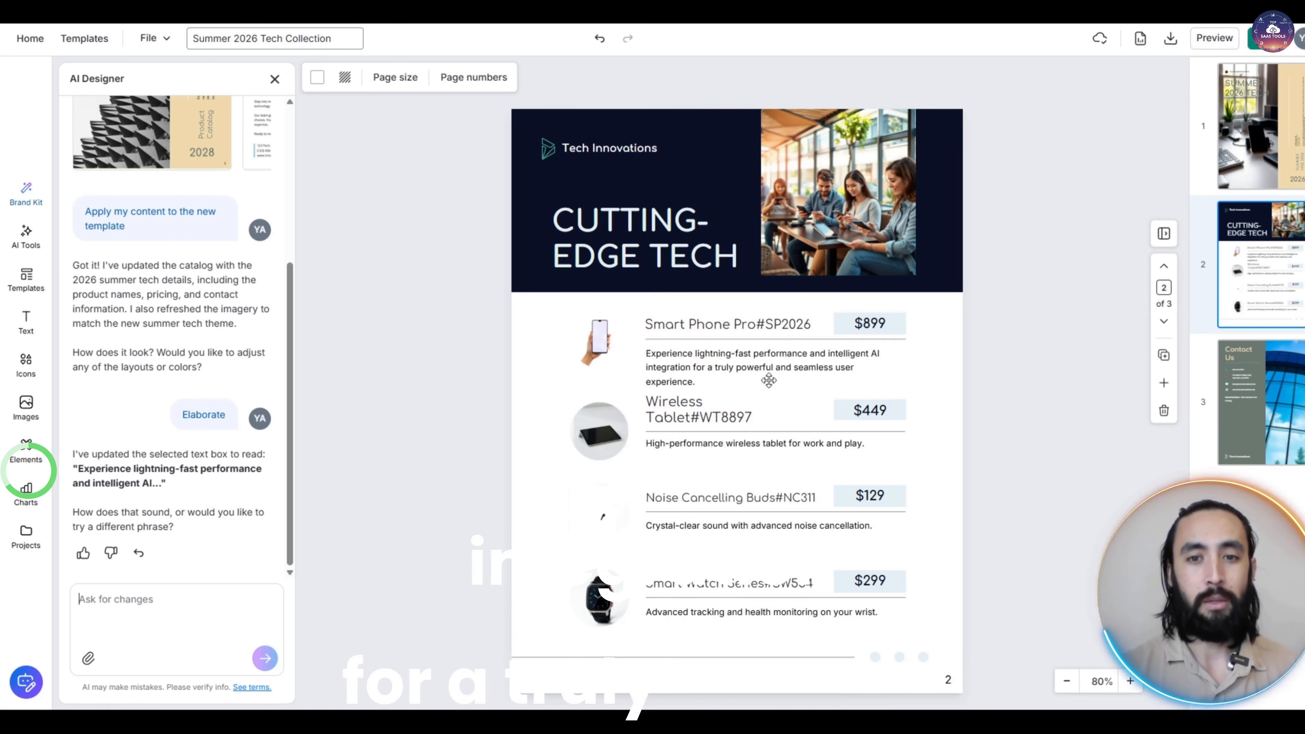
Step: Generate AI images from the prompt "AN ATTRACTIVE women walking along the beach with new tech gadgets" and insert the white-dress image on page 2
{"action": "left_click", "coordinate": [801, 355]}
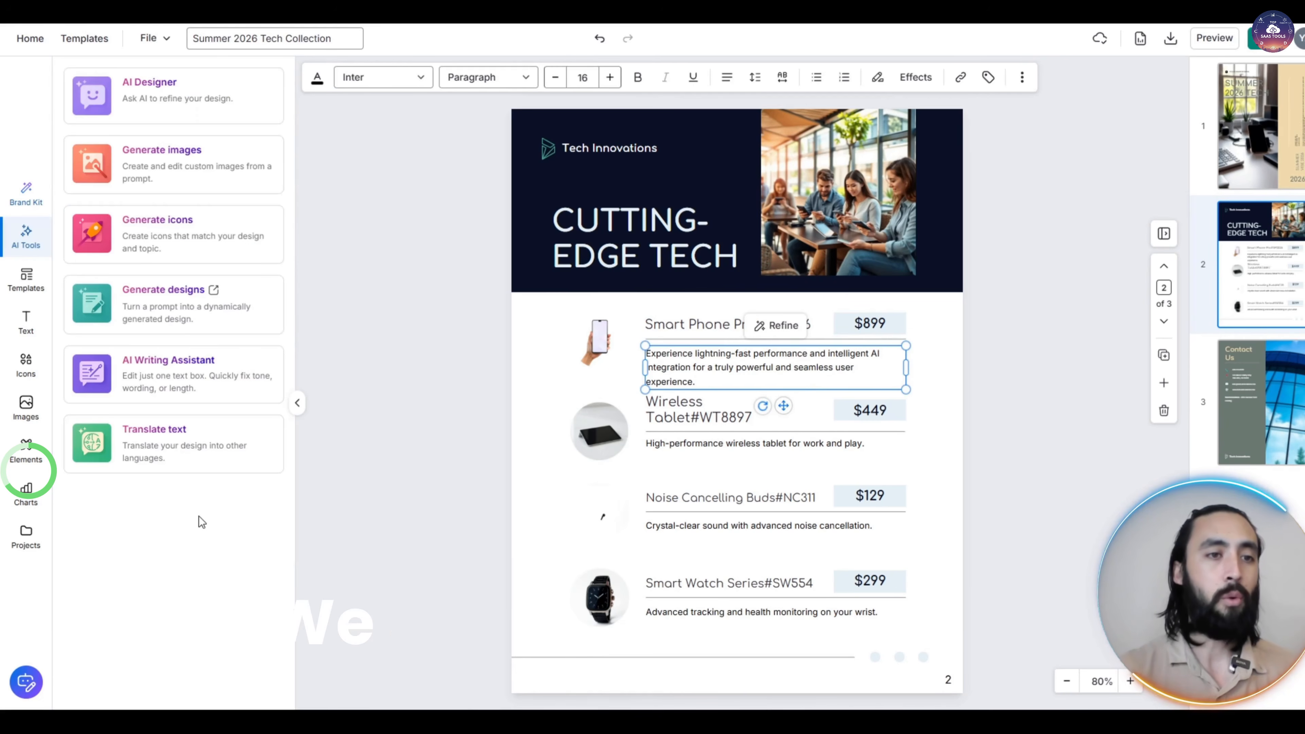
{"action": "left_click", "coordinate": [186, 164]}
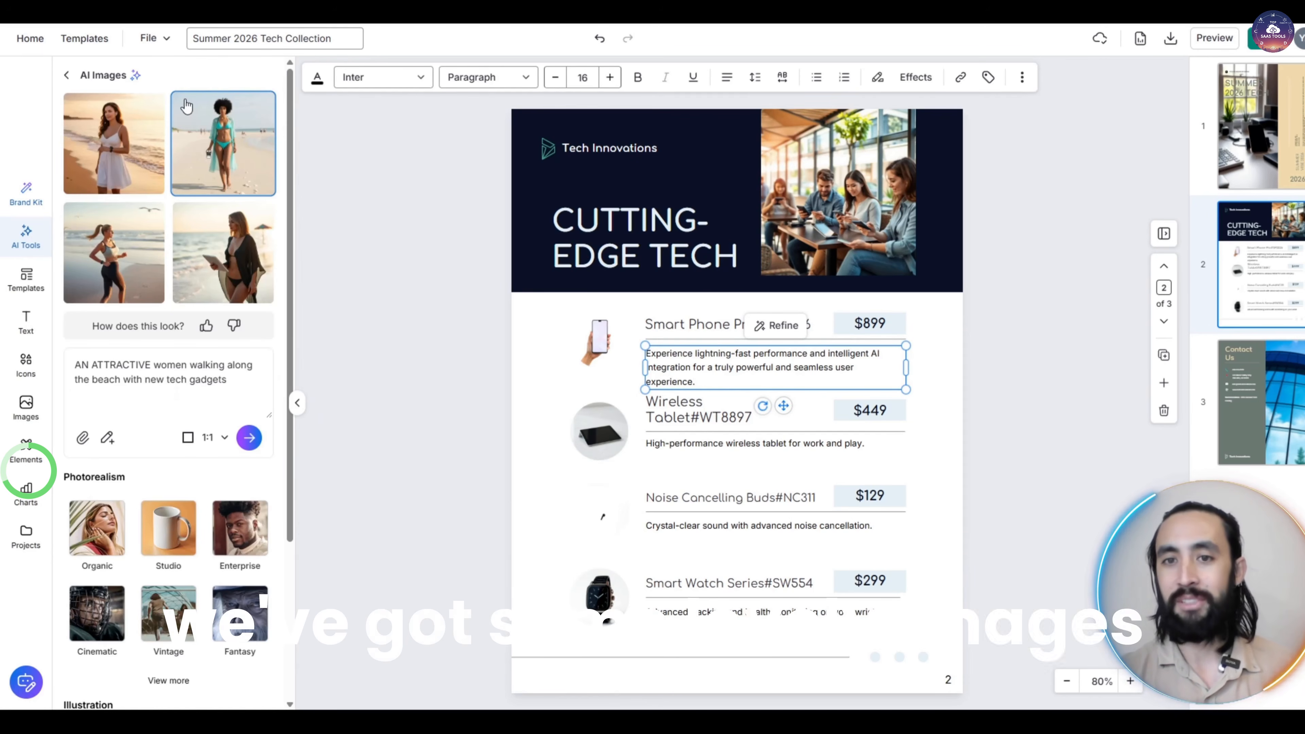
{"action": "left_click", "coordinate": [139, 165]}
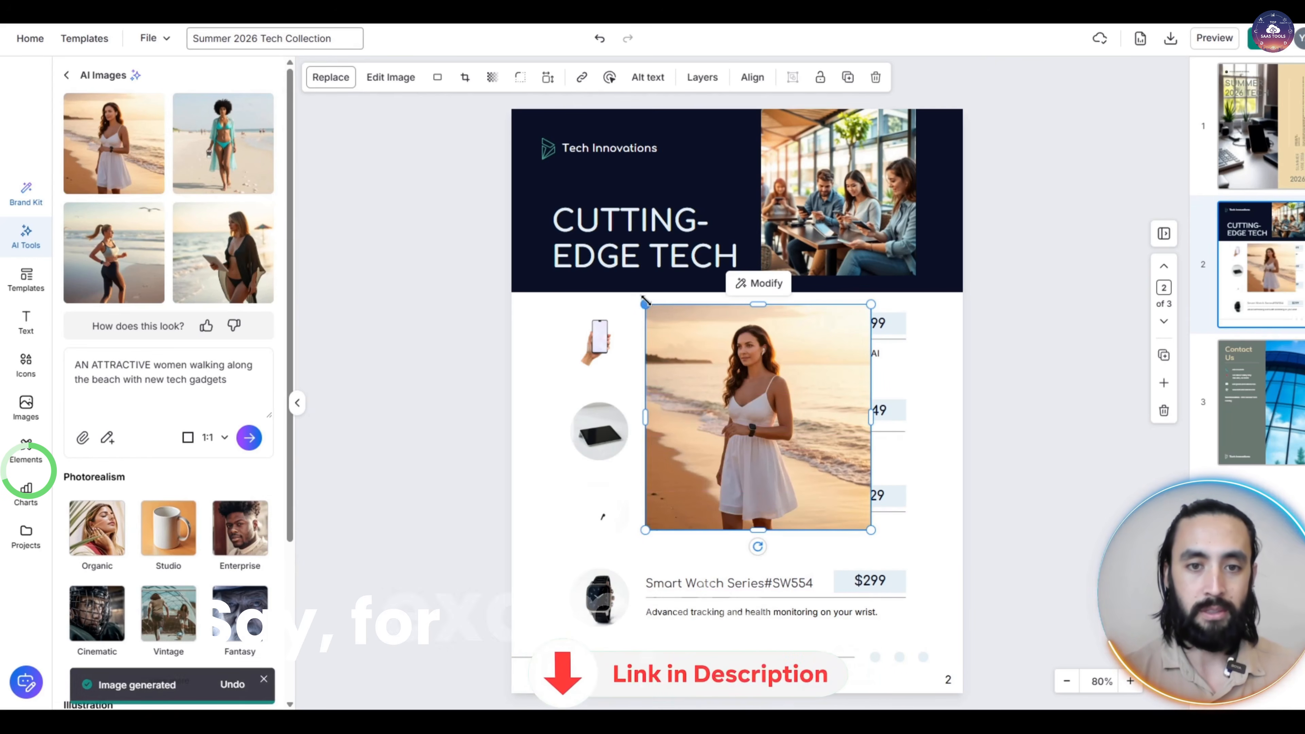
Step: Enlarge the inserted beach image on page 2 from its upper corner
{"action": "left_click_drag", "start_coordinate": [646, 311], "coordinate": [544, 155]}
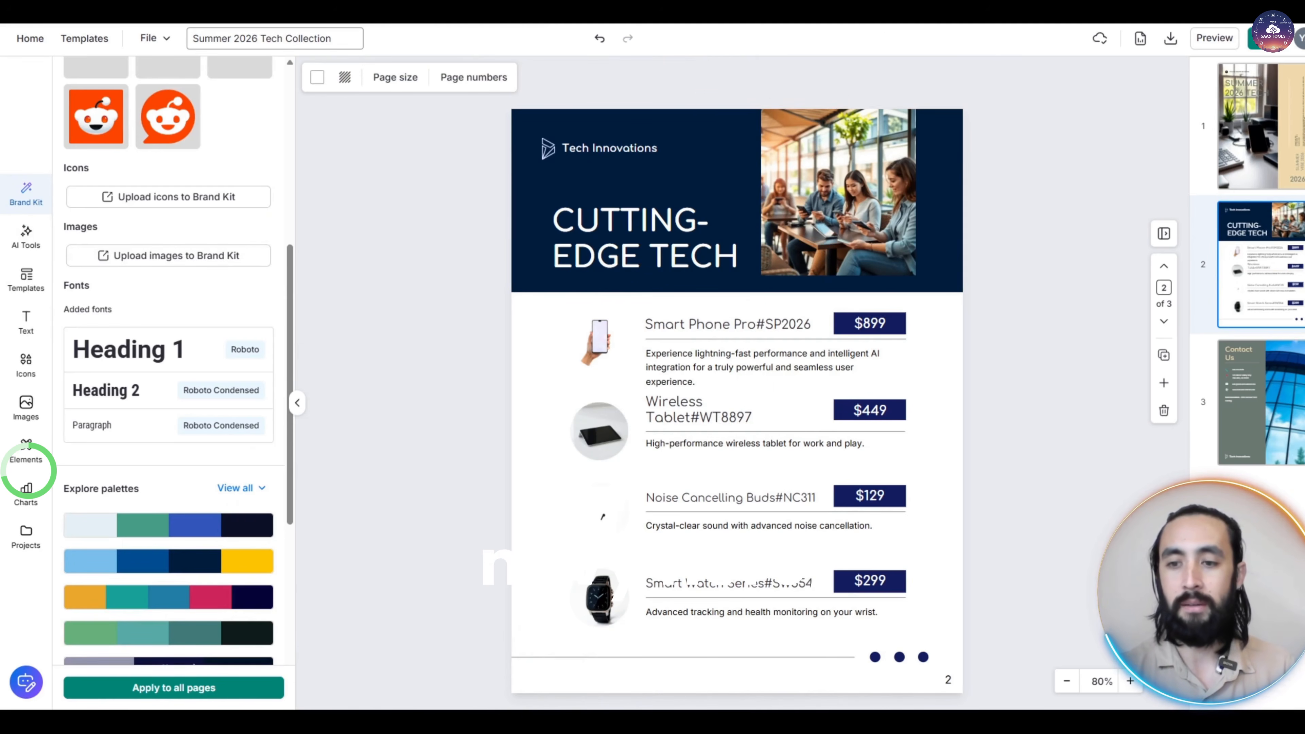
Step: Try out several of the suggested colour palettes on page 2, ending with the purple one
{"action": "left_click", "coordinate": [186, 561]}
{"action": "scroll", "coordinate": [190, 563], "scroll_direction": "down", "scroll_amount": 2}
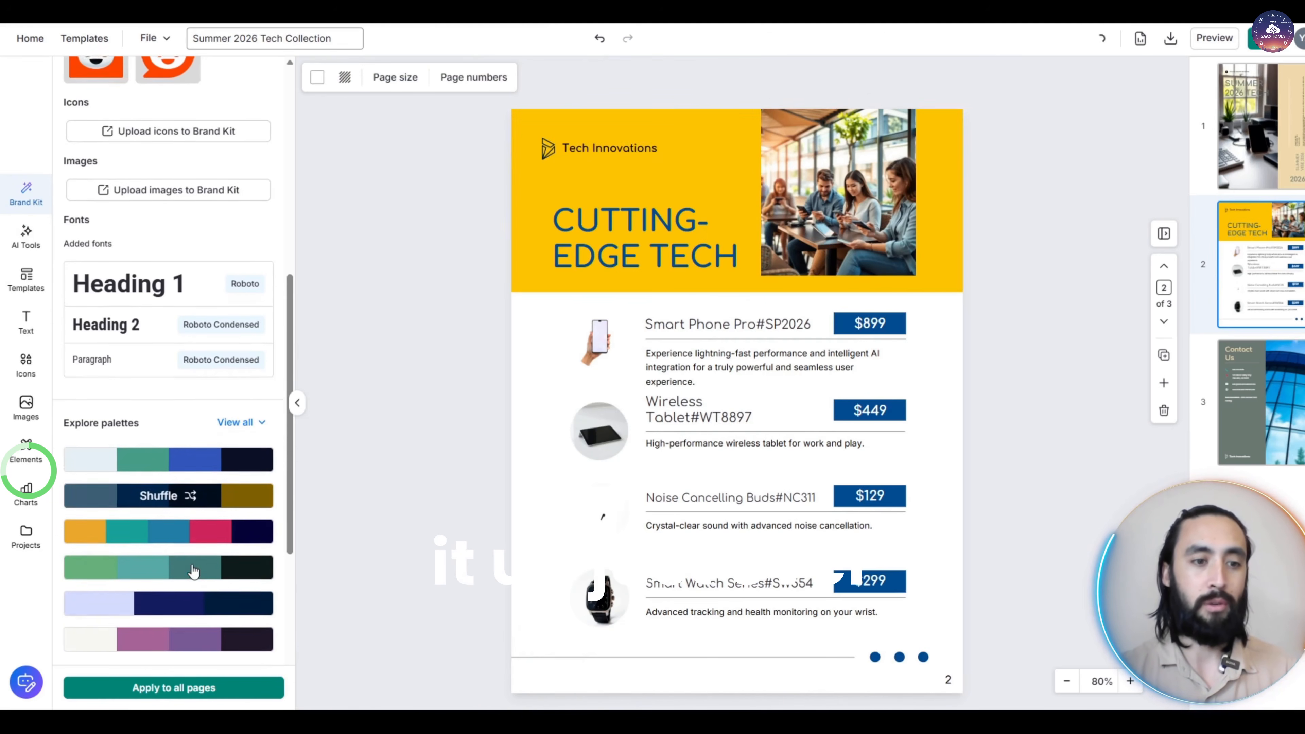
{"action": "left_click", "coordinate": [206, 534]}
{"action": "scroll", "coordinate": [204, 534], "scroll_direction": "down", "scroll_amount": 2}
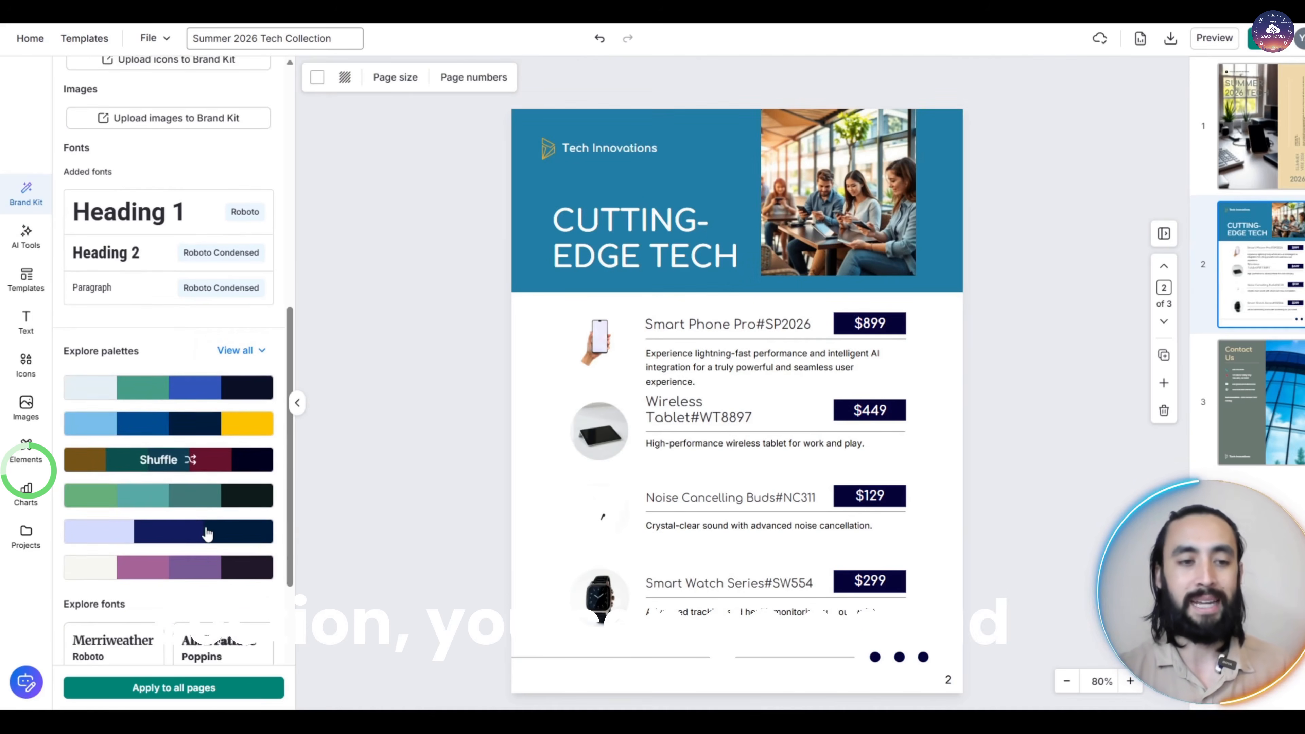
{"action": "left_click", "coordinate": [199, 497]}
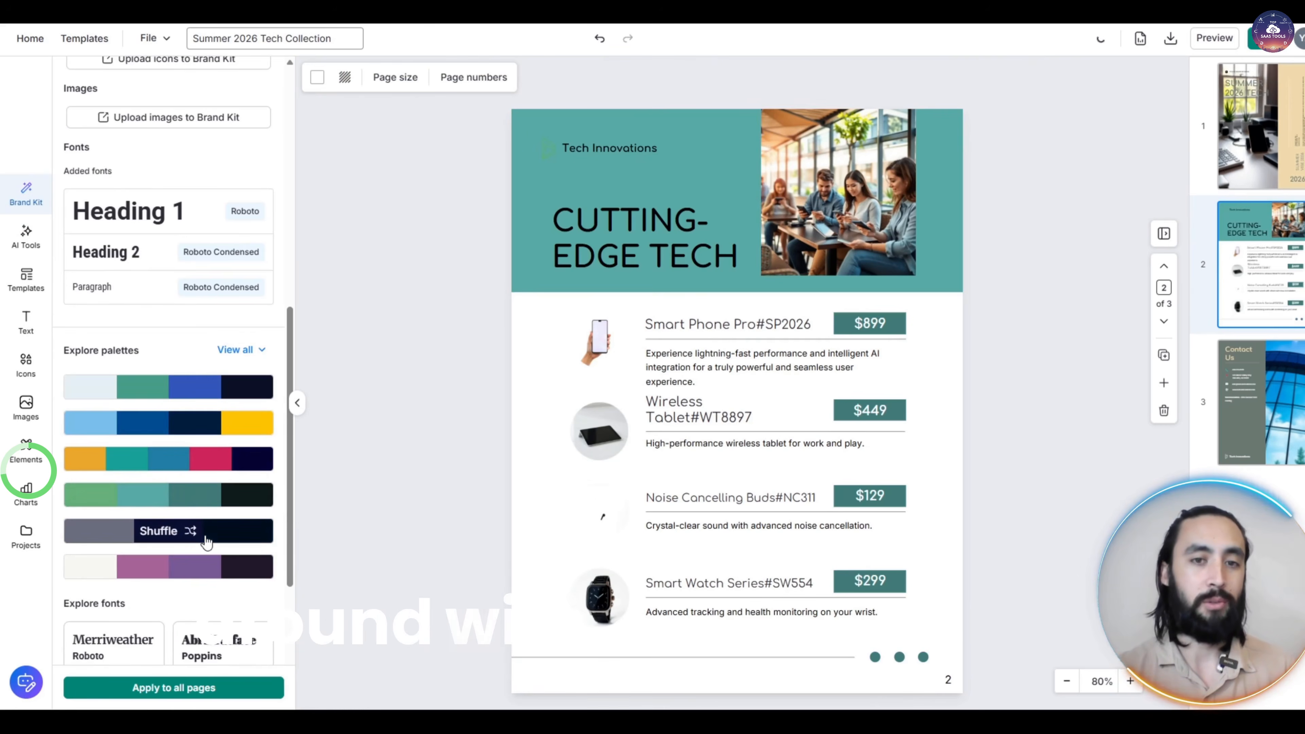
{"action": "left_click", "coordinate": [206, 539]}
{"action": "left_click", "coordinate": [216, 572]}
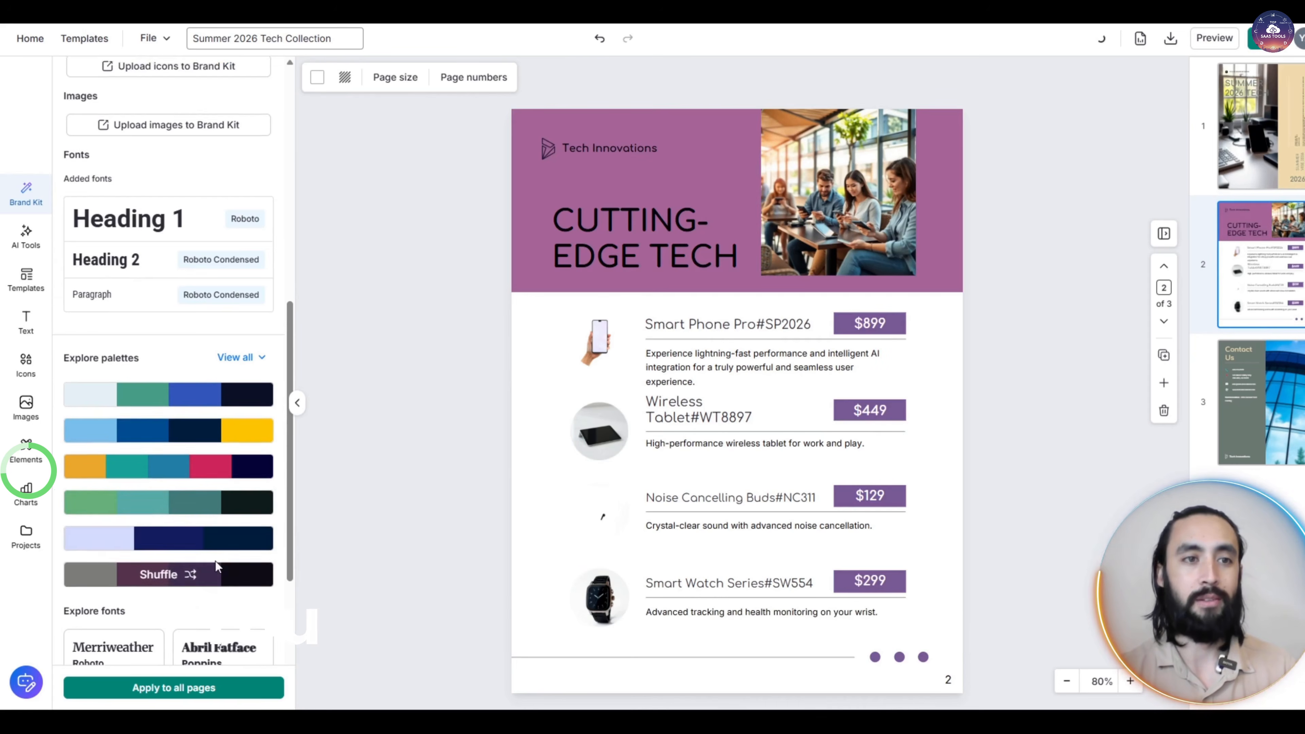
Step: Apply the My Brand brand kit to the design and select the logo on page 2
{"action": "scroll", "coordinate": [215, 559], "scroll_direction": "up", "scroll_amount": 10}
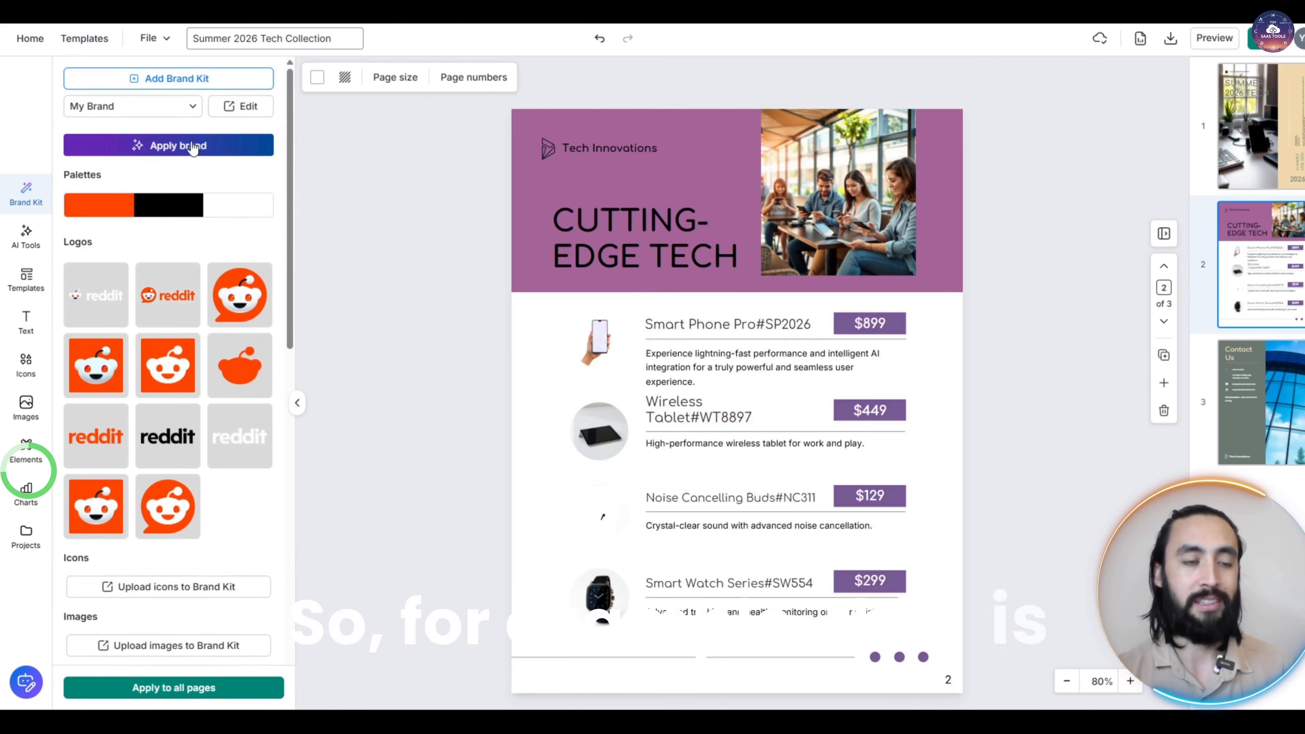
{"action": "left_click", "coordinate": [192, 148]}
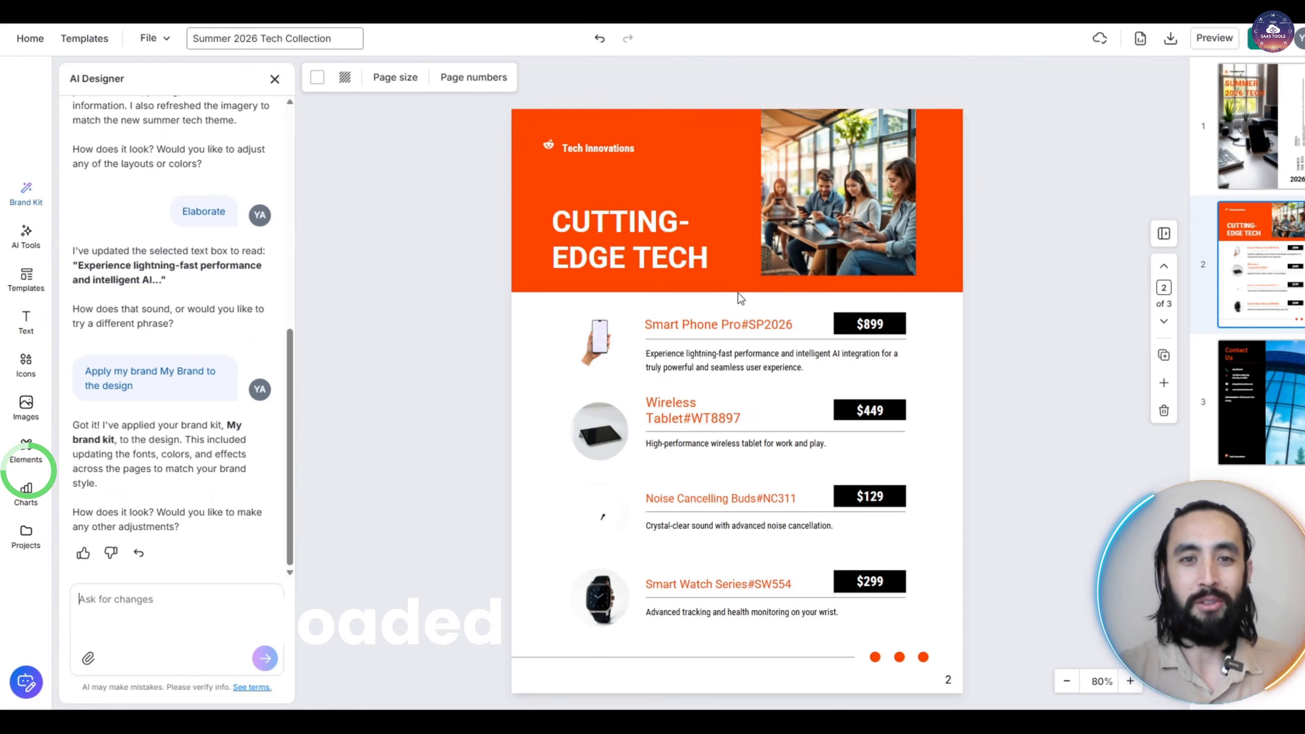
{"action": "left_click", "coordinate": [549, 145]}
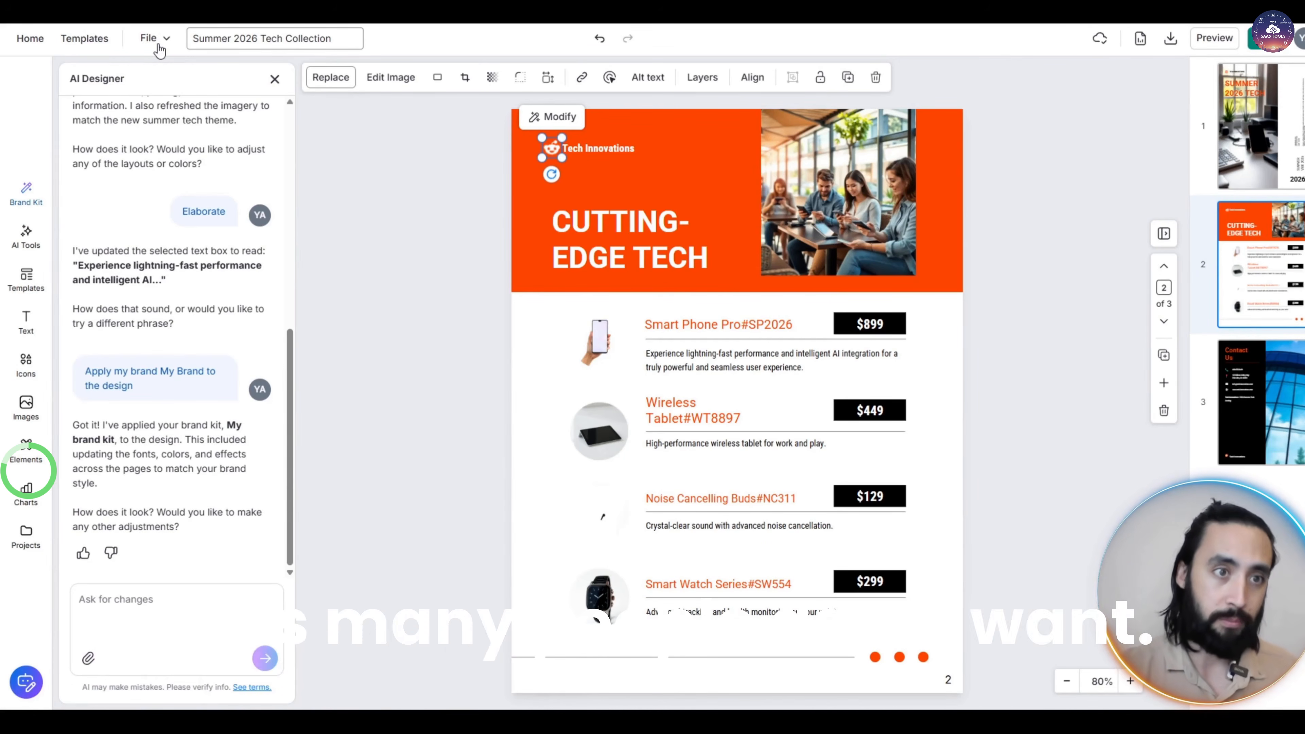
Step: Run the accessibility check on the design and look through the auto-detected issues and manual review items
{"action": "left_click", "coordinate": [154, 39]}
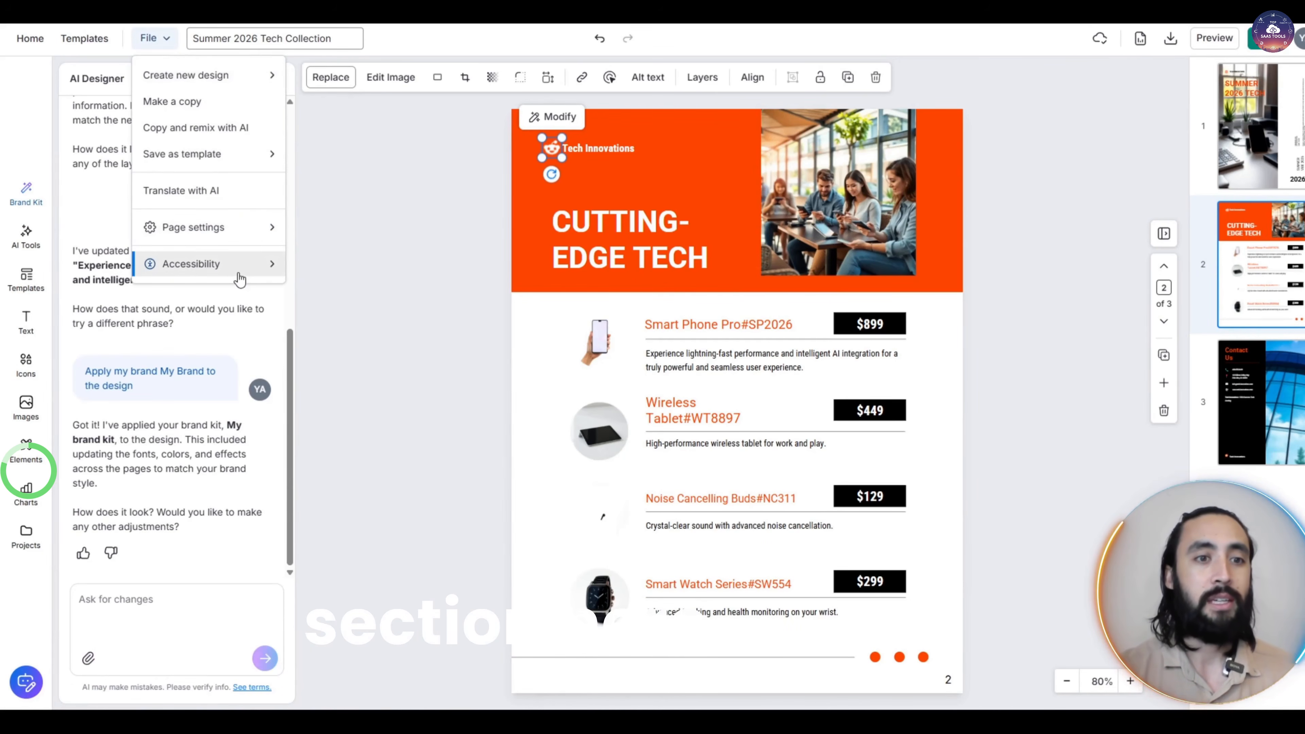
{"action": "mouse_move", "coordinate": [242, 274]}
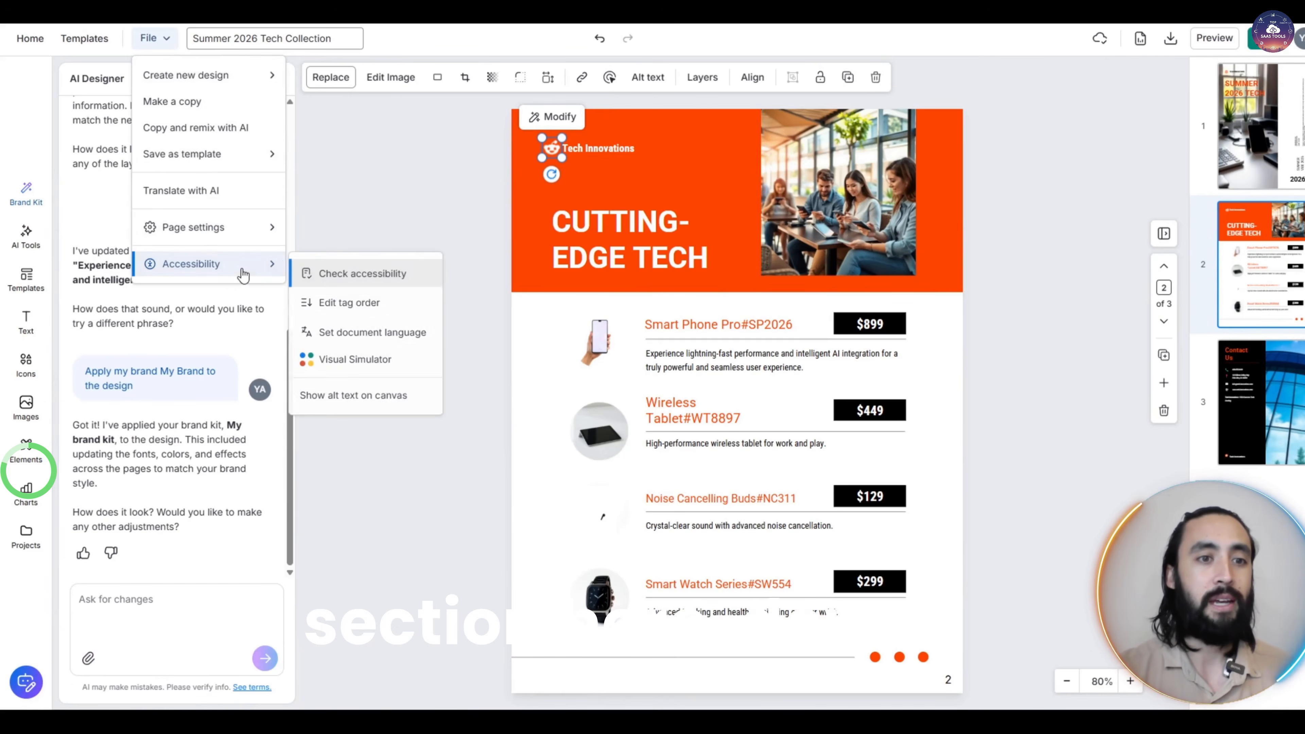
{"action": "left_click", "coordinate": [362, 274]}
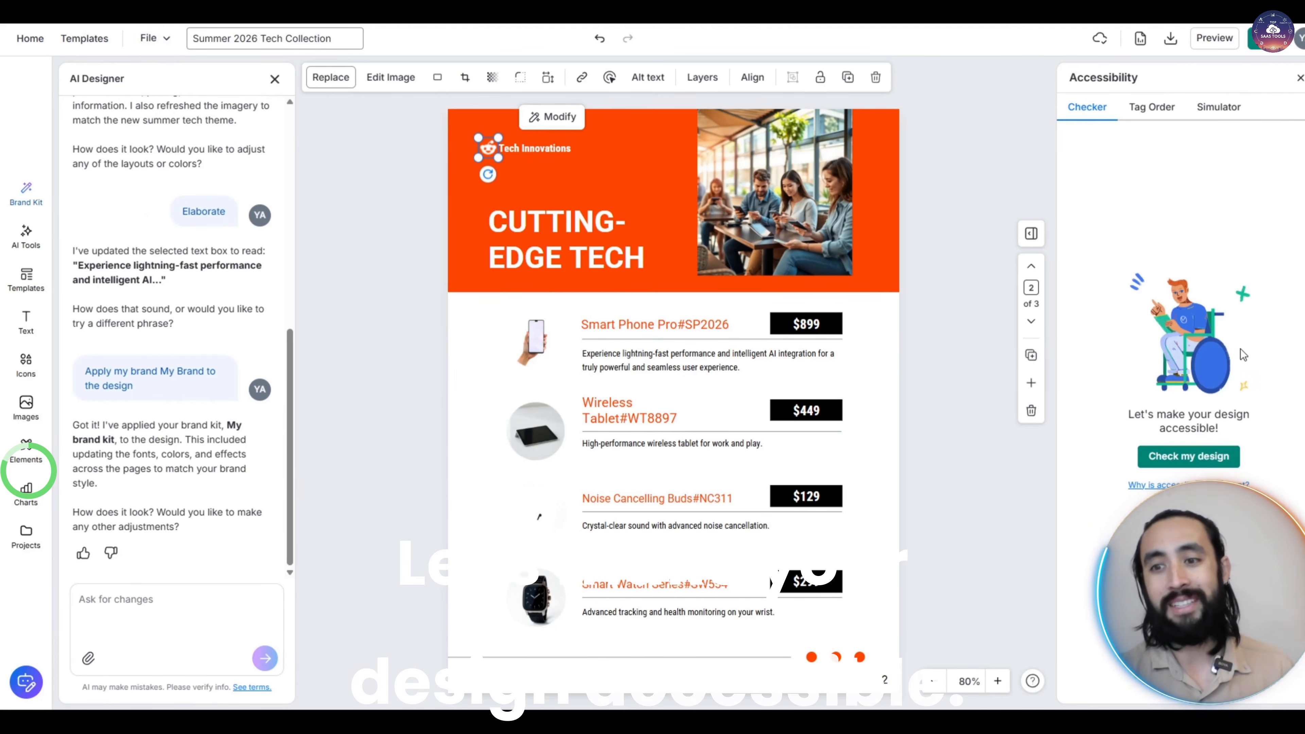
{"action": "left_click", "coordinate": [1197, 455]}
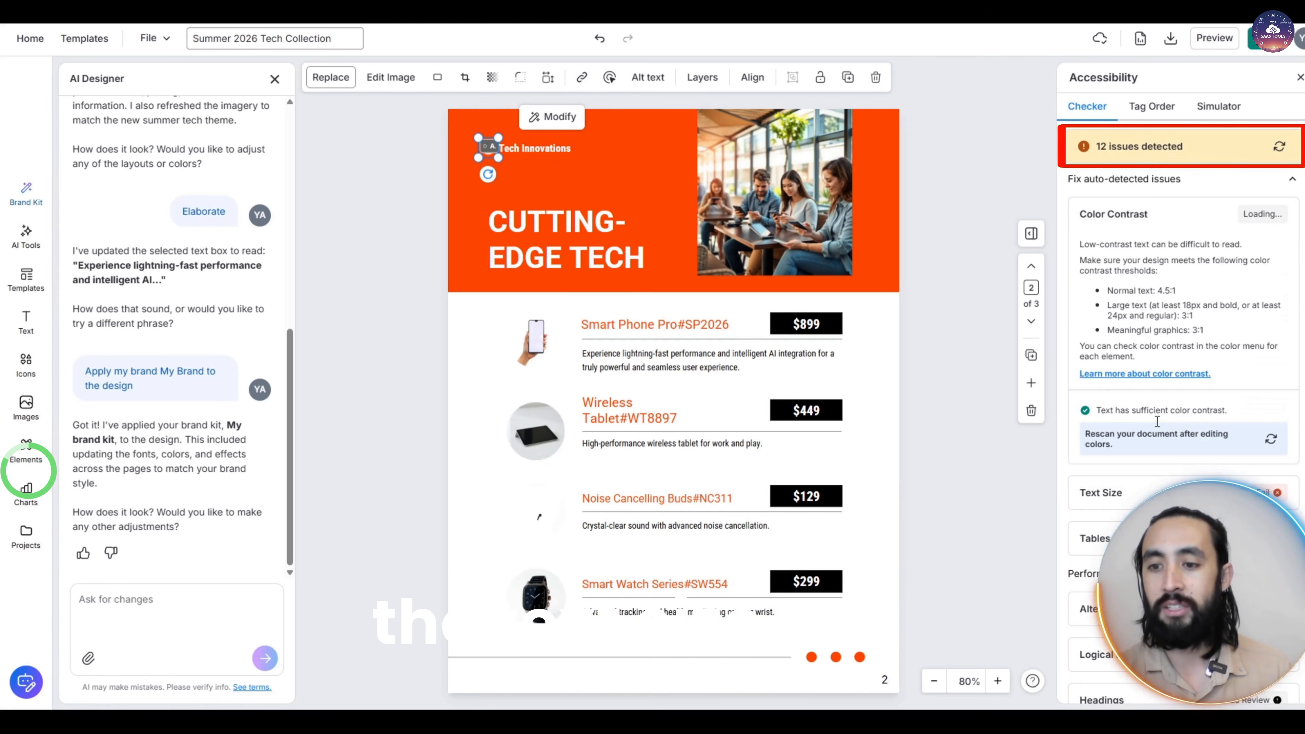
{"action": "scroll", "coordinate": [1157, 421], "scroll_direction": "down", "scroll_amount": 3}
{"action": "scroll", "coordinate": [1257, 419], "scroll_direction": "down", "scroll_amount": 4}
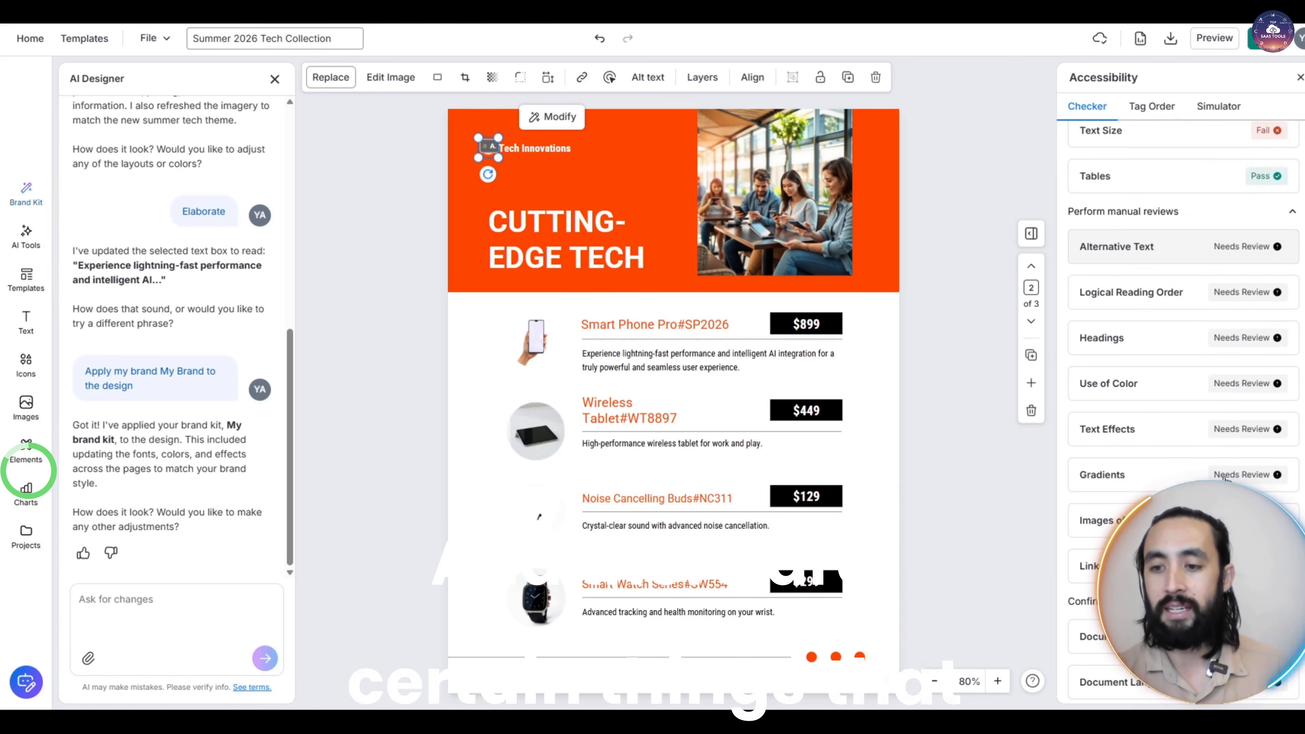
{"action": "scroll", "coordinate": [1220, 253], "scroll_direction": "up", "scroll_amount": 7}
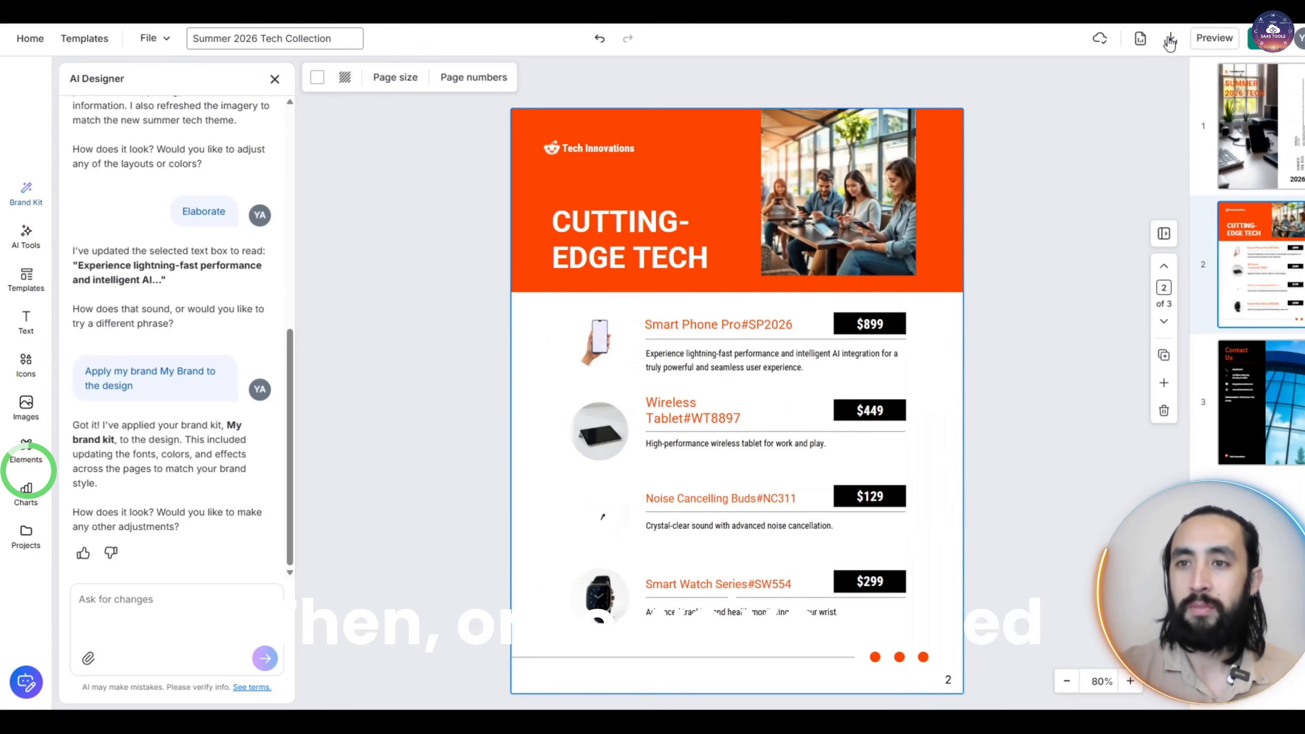
Step: Download all pages of the catalog as a PDF
{"action": "left_click", "coordinate": [1170, 40]}
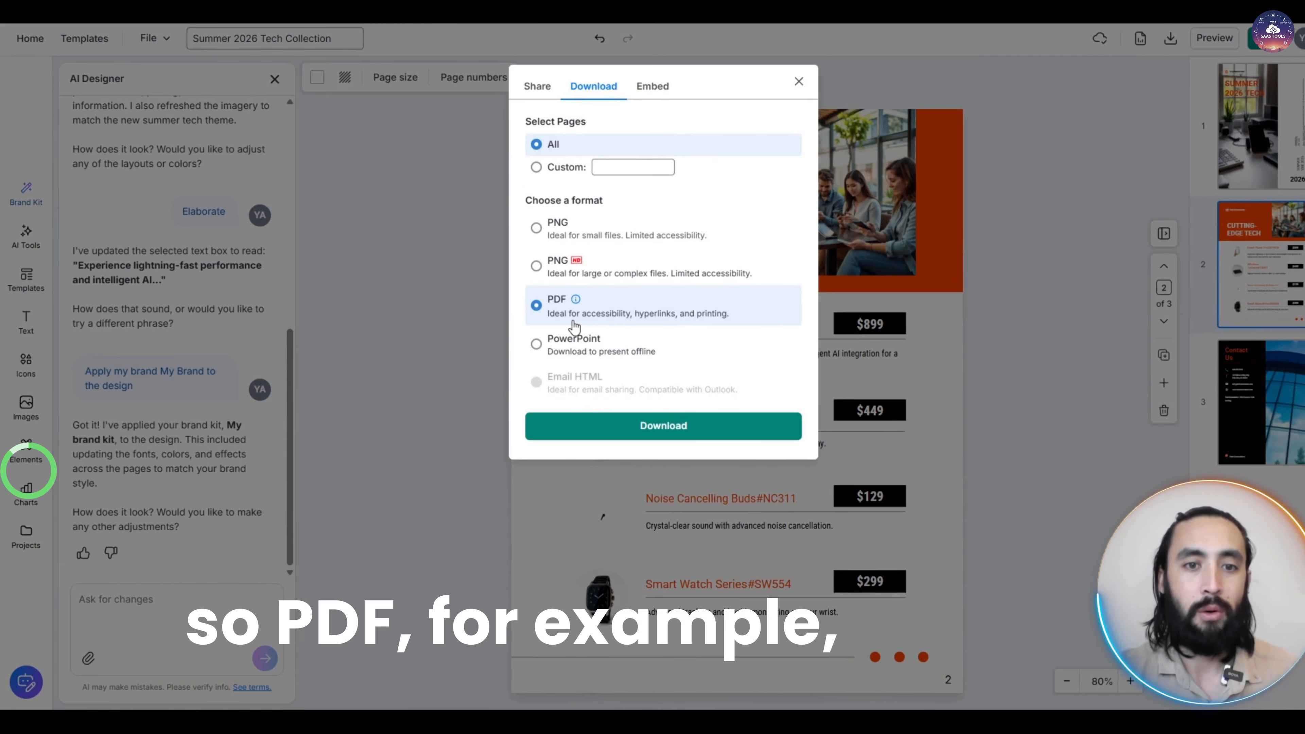
{"action": "left_click", "coordinate": [707, 426]}
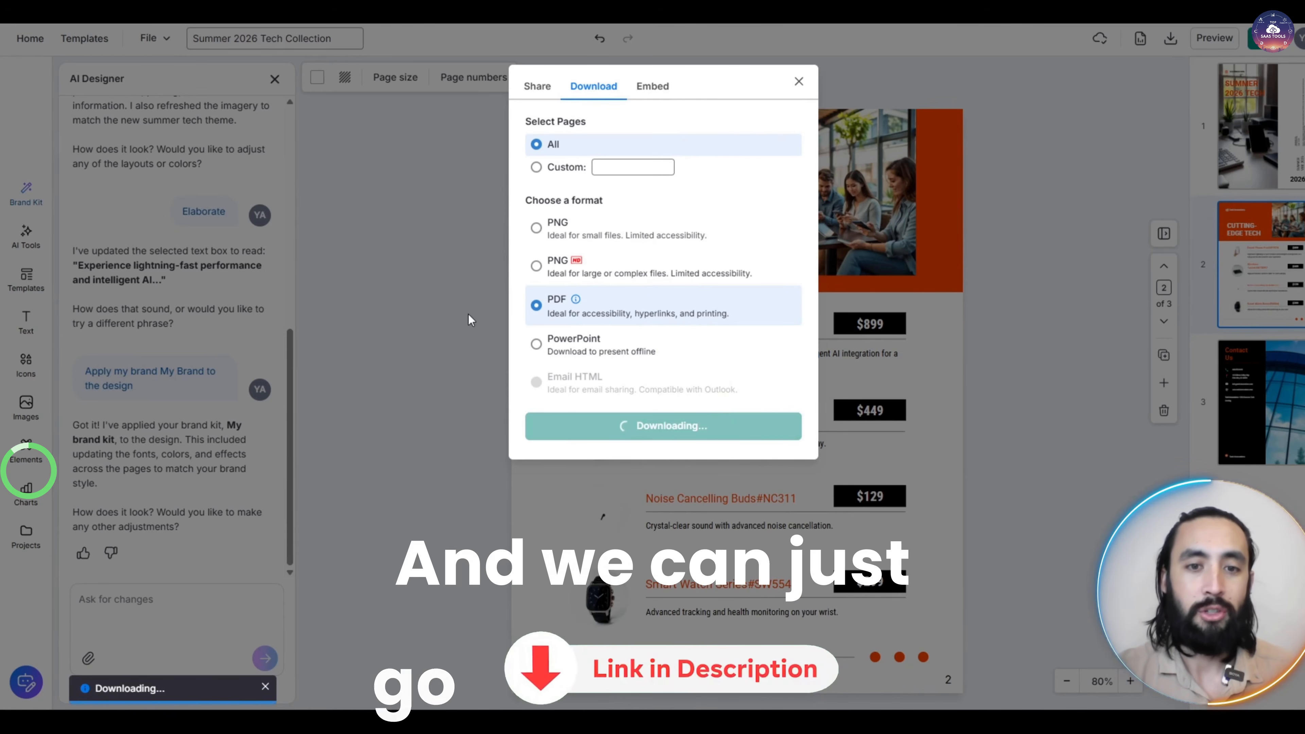